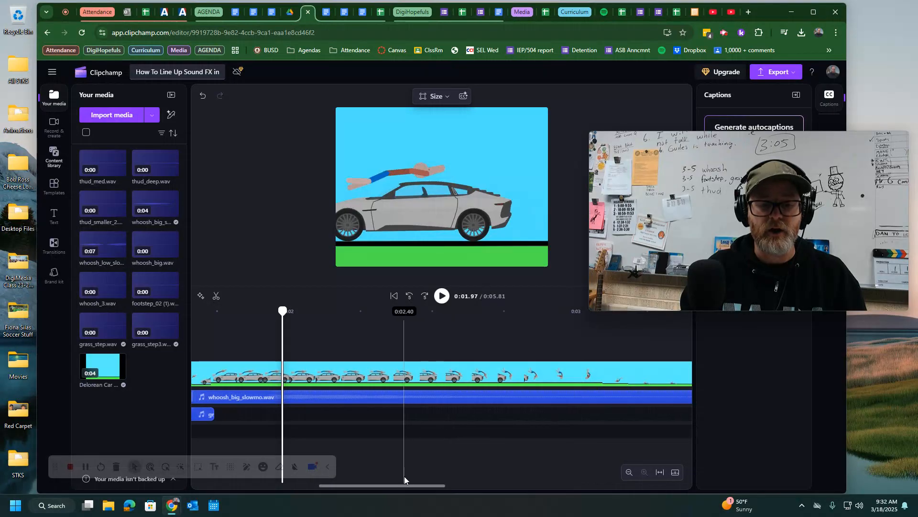
Step: Play the finished animation from the start to review its sound effects, and bring the playhead back near the beginning
left_click_drag(404, 484, 301, 489)
left_click_drag(680, 312, 183, 342)
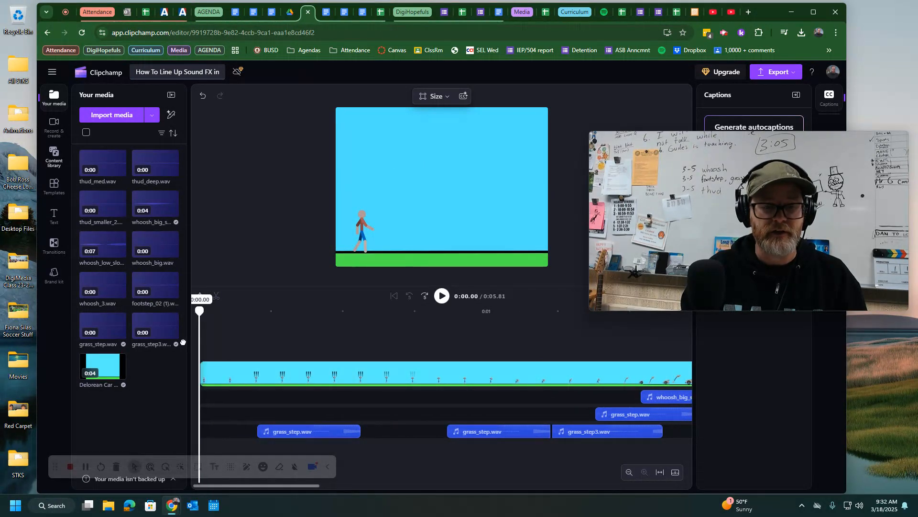
left_click(442, 296)
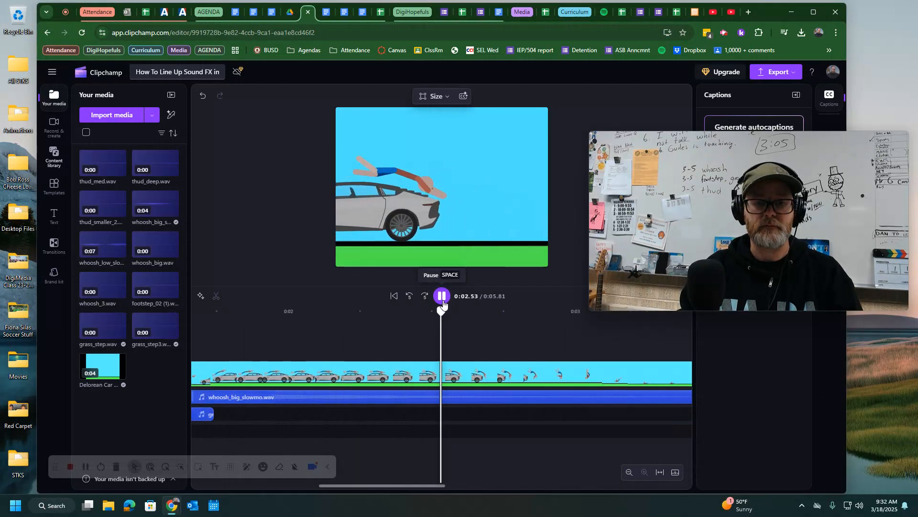
left_click(443, 297)
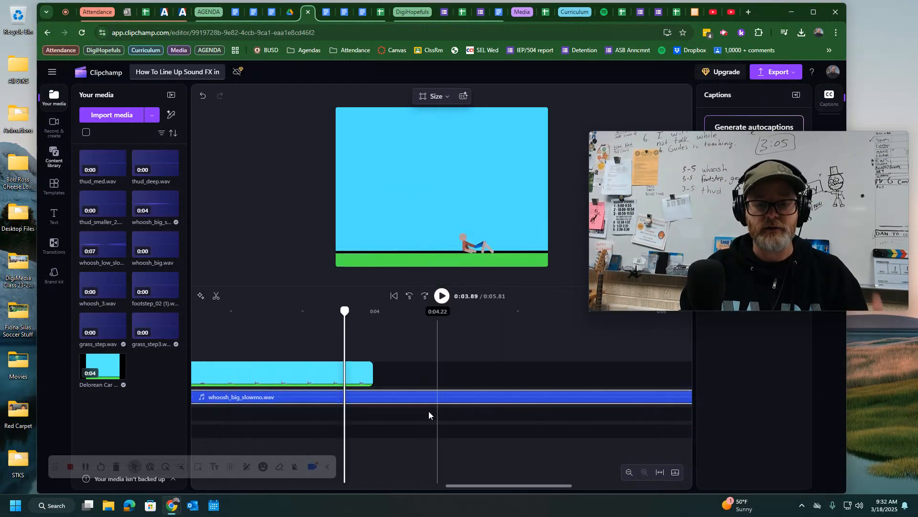
left_click_drag(492, 485, 217, 485)
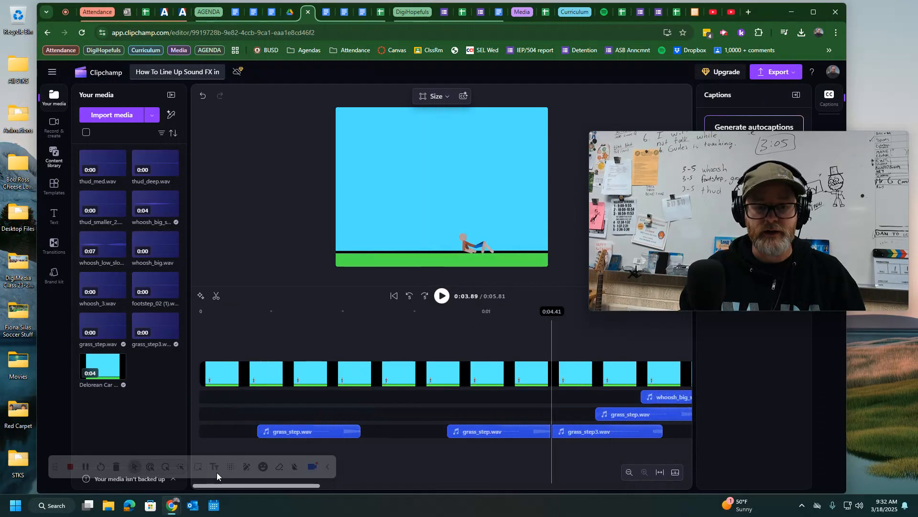
left_click(240, 313)
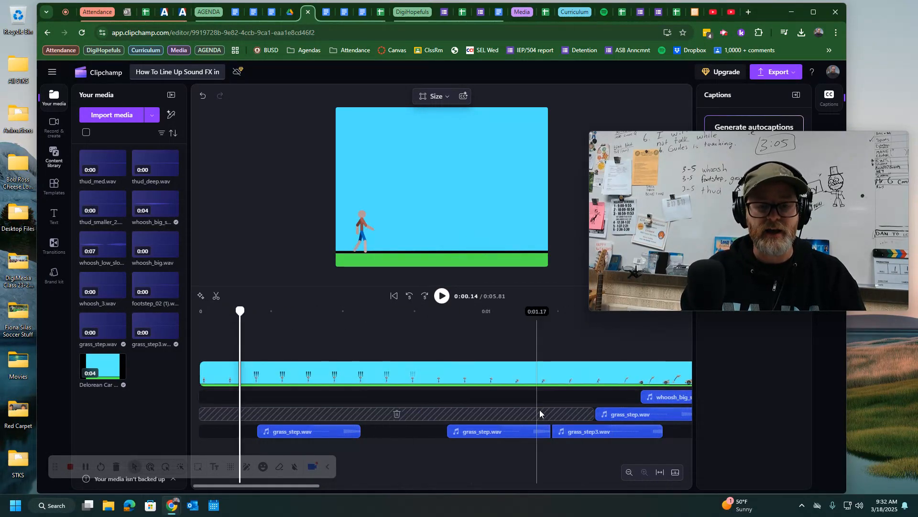
mouse_move(295, 486)
left_mouse_down()
mouse_move(440, 503)
mouse_move(294, 492)
left_mouse_up()
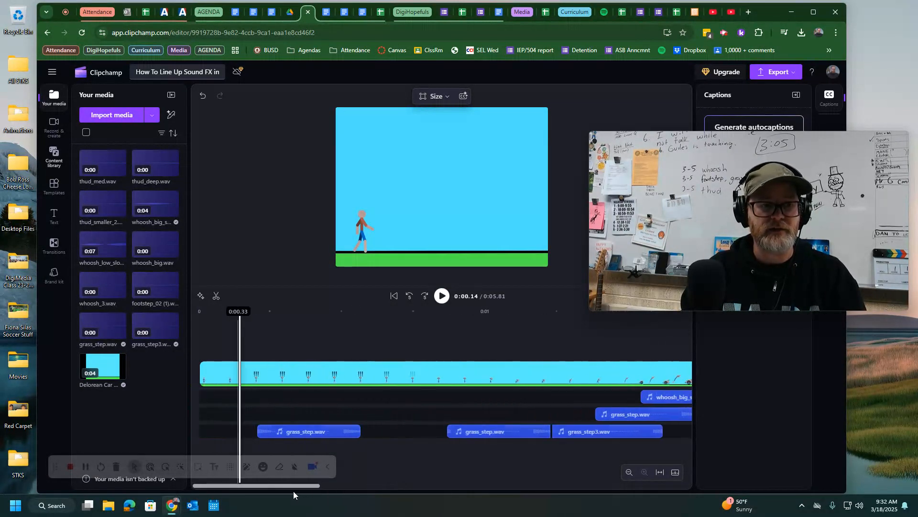
Step: Duplicate the "How To Line Up Sound FX in Clip Champ" project and open the copy for editing
left_click(106, 73)
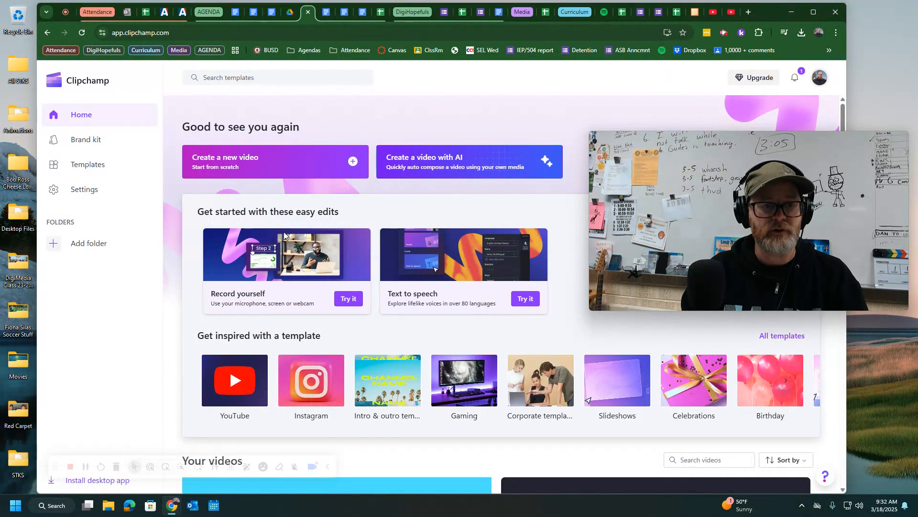
scroll(307, 296, "down", 6)
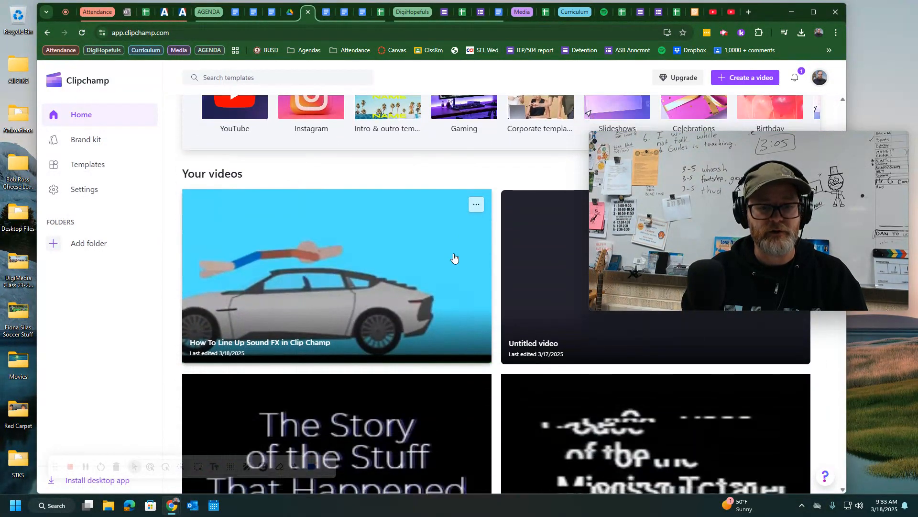
left_click(477, 205)
left_click(502, 225)
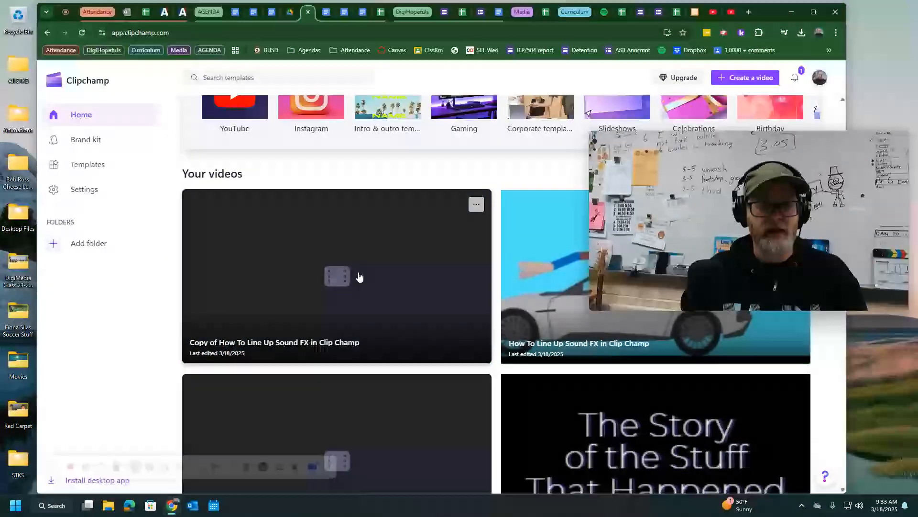
left_click(340, 266)
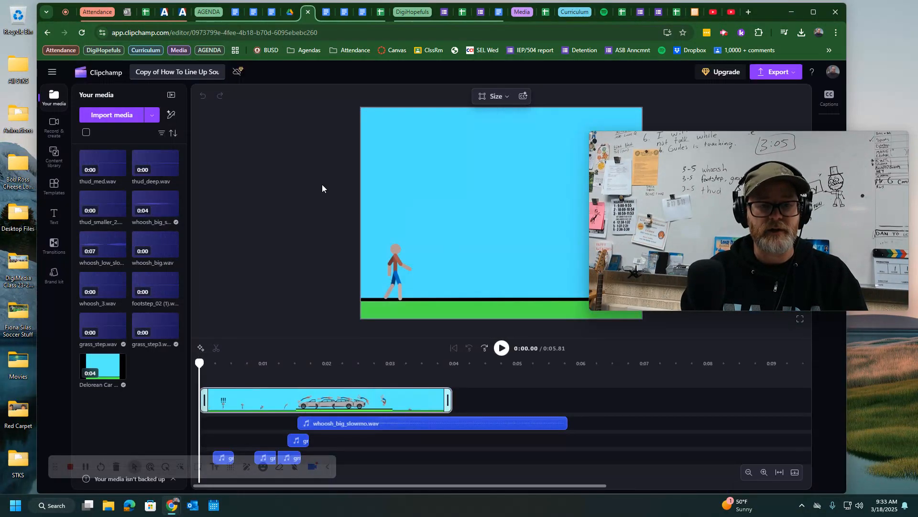
Step: Delete all the sound effect clips from the timeline, leaving only the car jump video
left_click_drag(544, 467, 217, 420)
key("Delete")
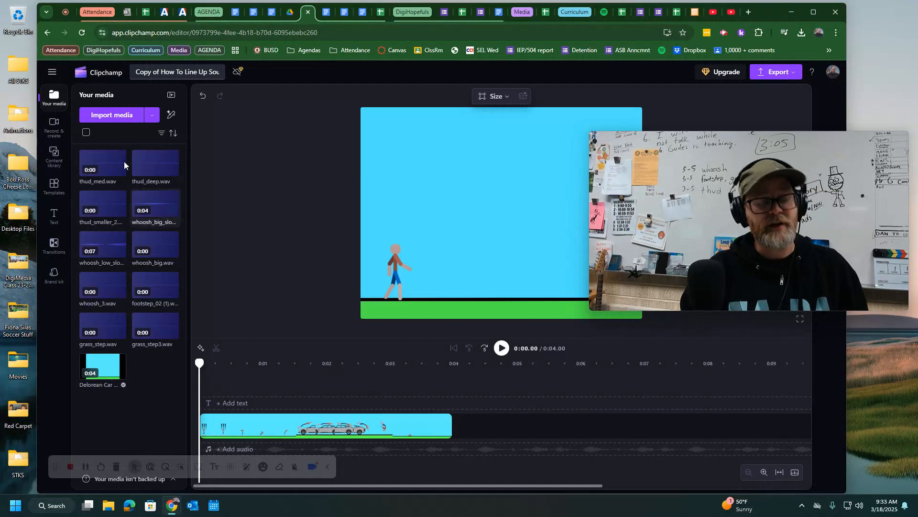
mouse_move(107, 198)
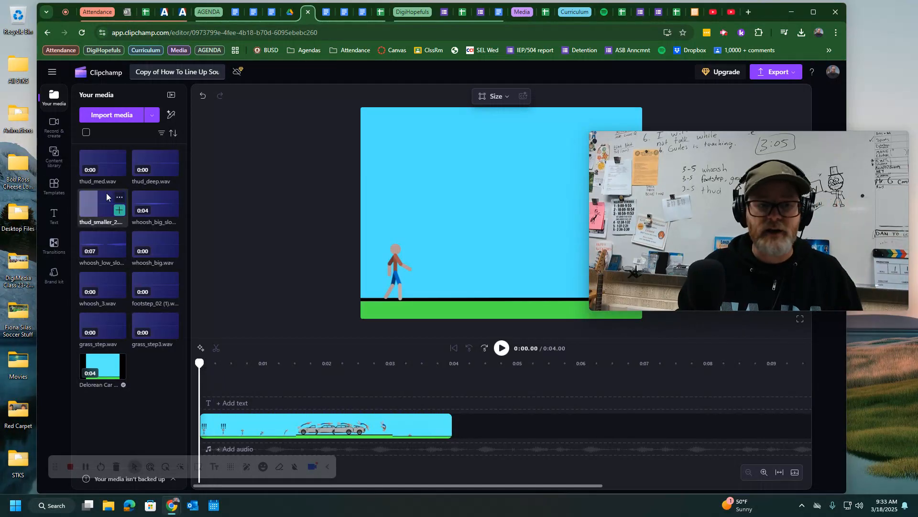
mouse_move(121, 329)
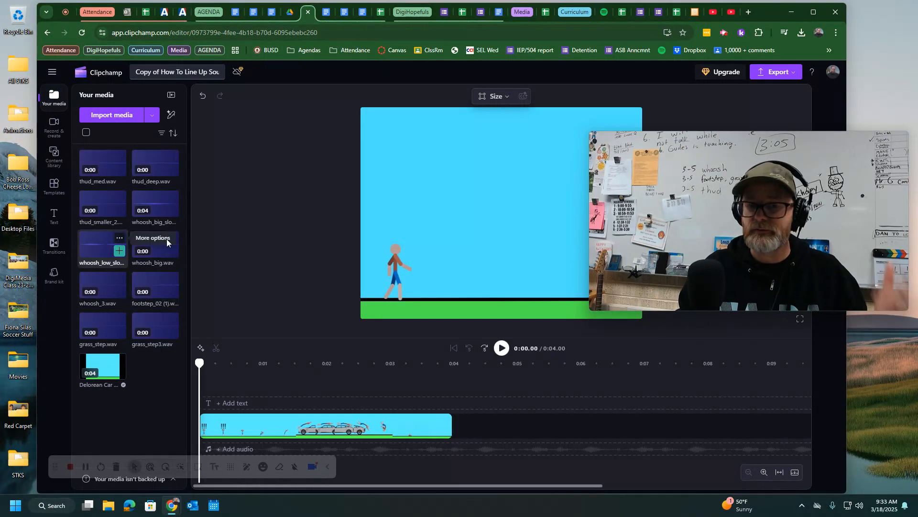
Step: Maximize the browser window and shrink the floating webcam window so it sits clear of the video preview
left_click_drag(692, 183, 765, 161)
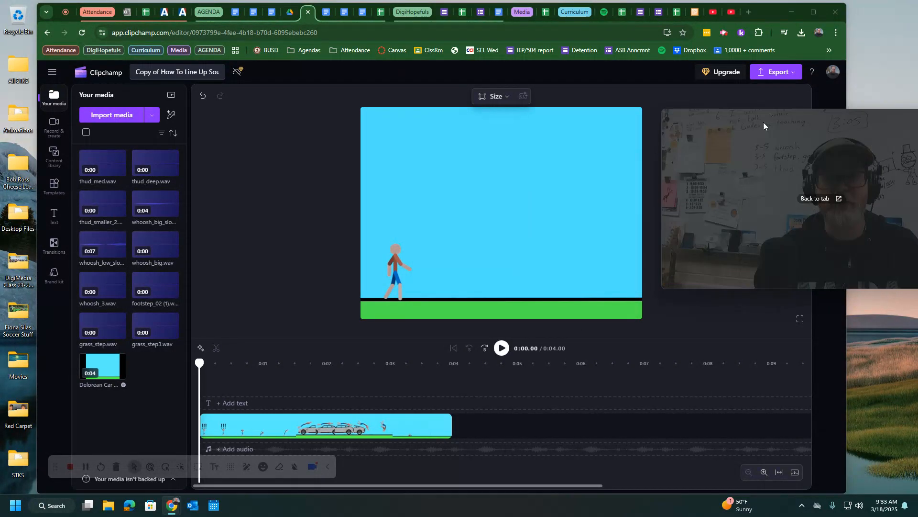
left_click(813, 12)
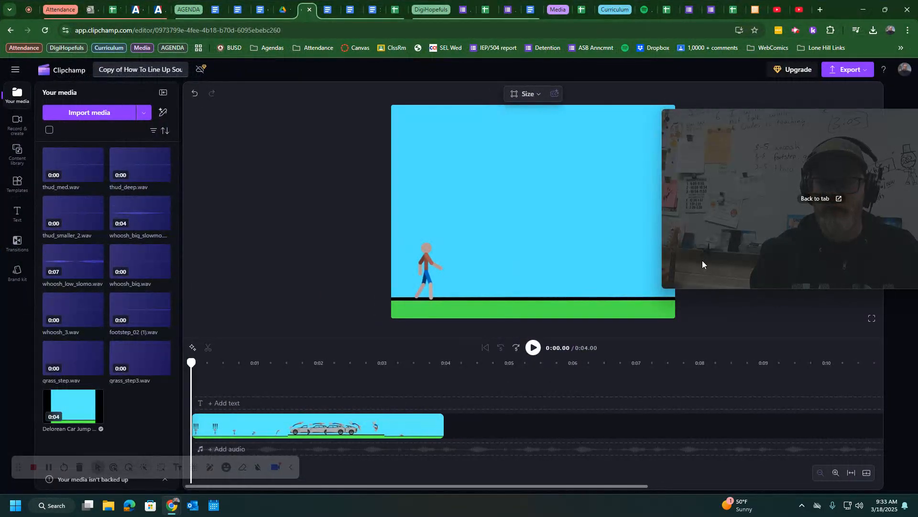
left_click(662, 290)
left_click_drag(664, 288, 750, 263)
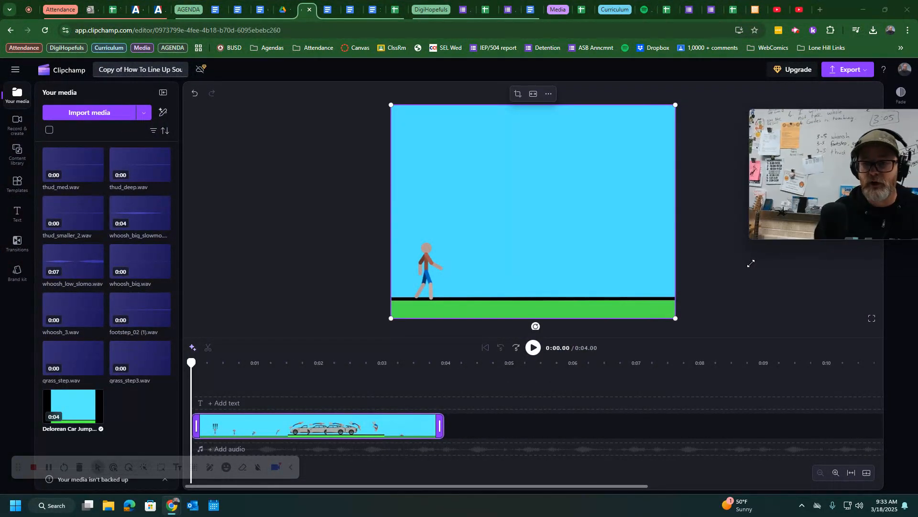
left_click_drag(808, 221, 762, 213)
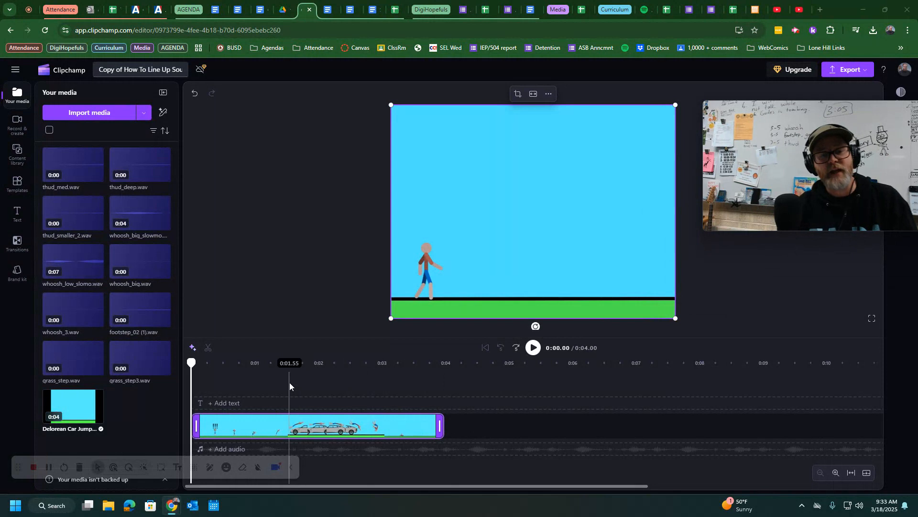
Step: Add footstep_02 (1).wav to the timeline at 0:00.20, where the character moves into the arms-out pose
left_click(836, 473)
left_click(835, 475)
left_click(835, 475)
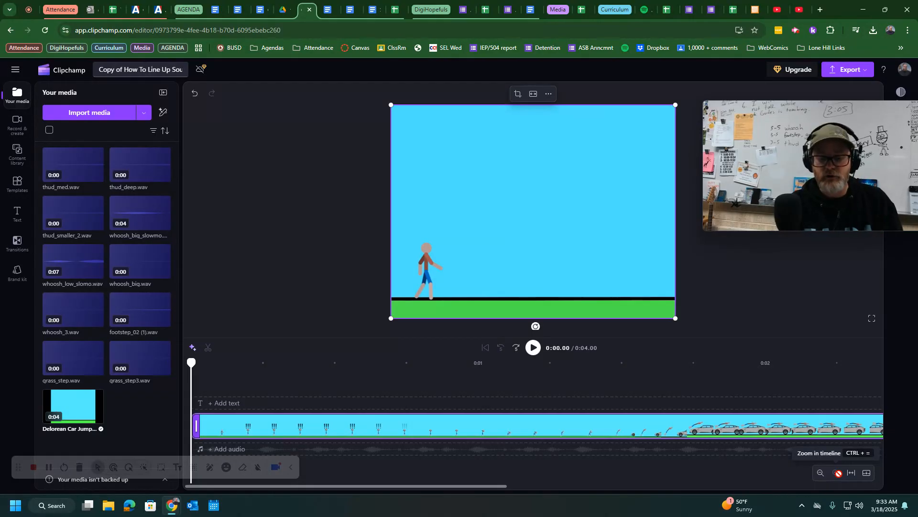
key("Right")
key("Right")
key("Right")
key("Right")
key("Right")
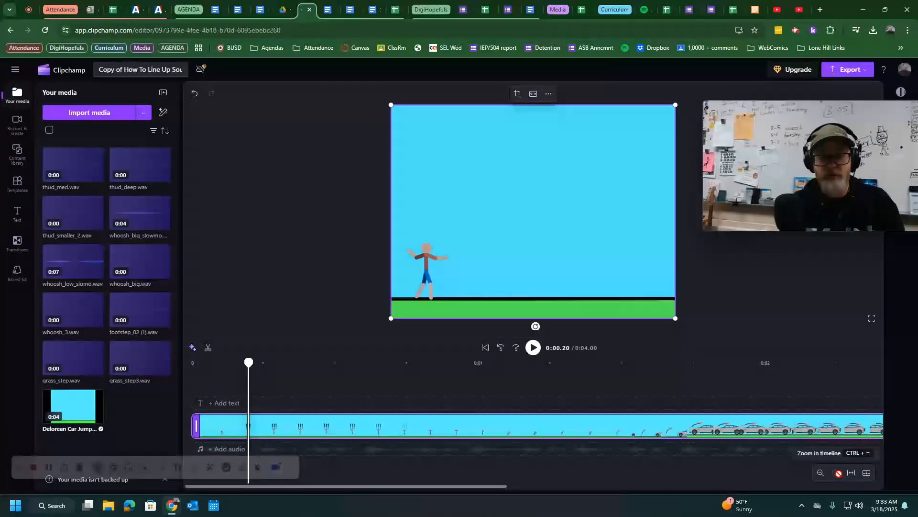
key("Left")
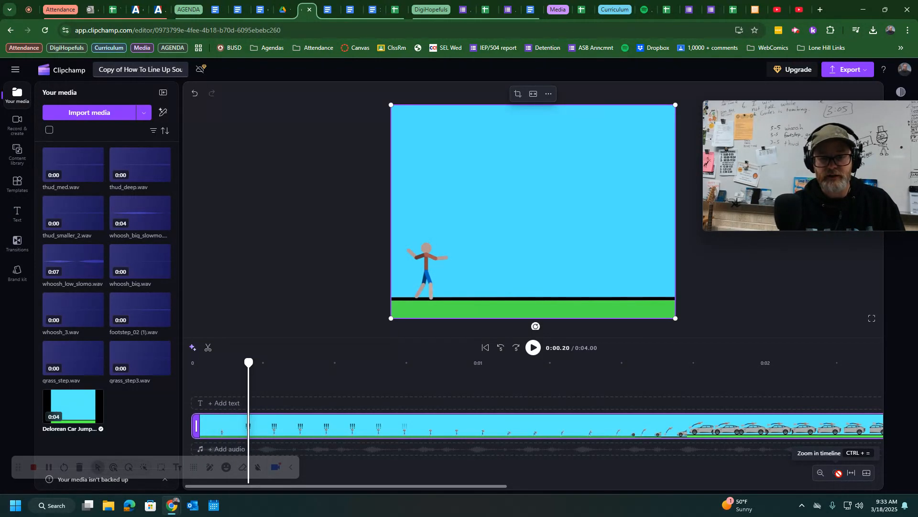
key("Right")
key("Right")
key("Right")
key("Left")
key("Right")
key("Left")
key("Right")
key("Left")
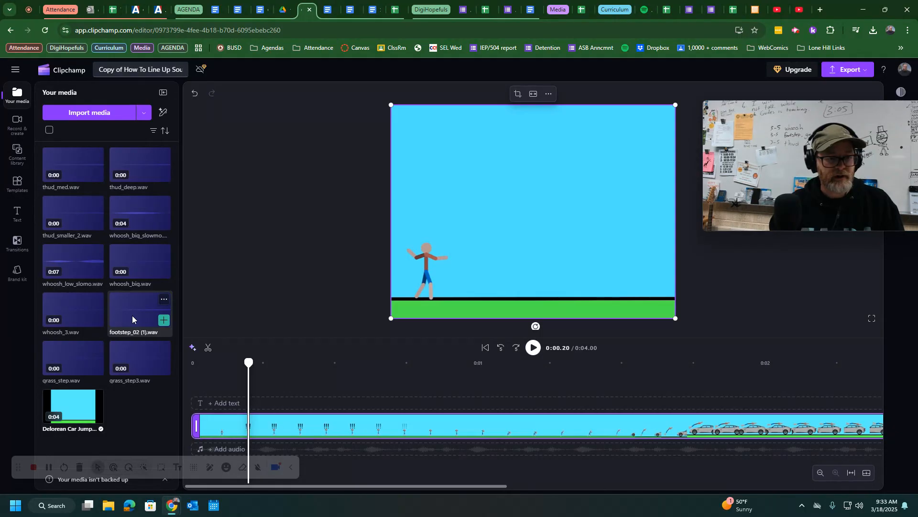
left_click(164, 321)
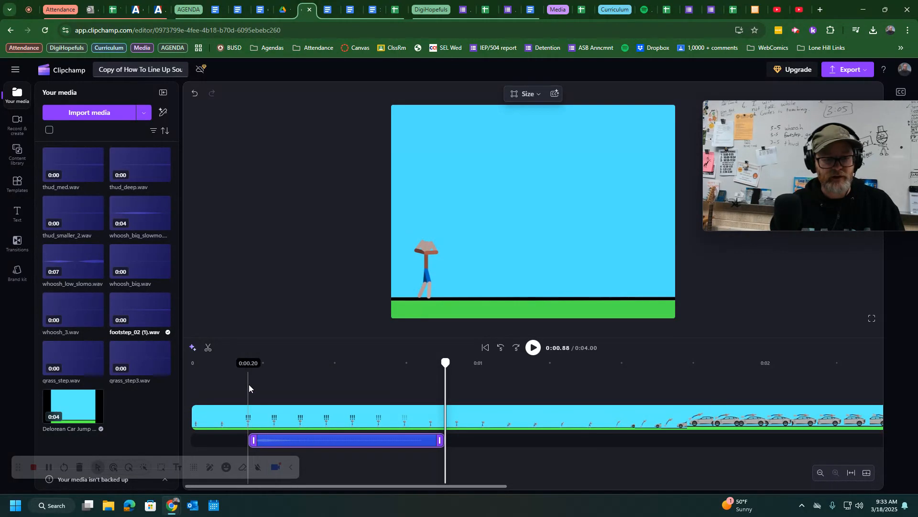
Step: Play back the footstep_02 (1).wav clip, lower its volume to 50%, and replay it
left_click_drag(445, 363, 200, 363)
left_click(534, 348)
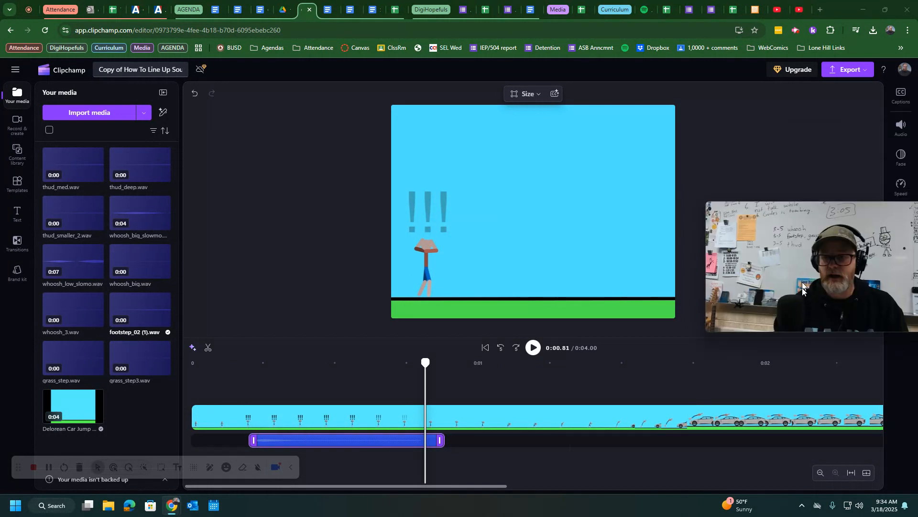
left_click(892, 142)
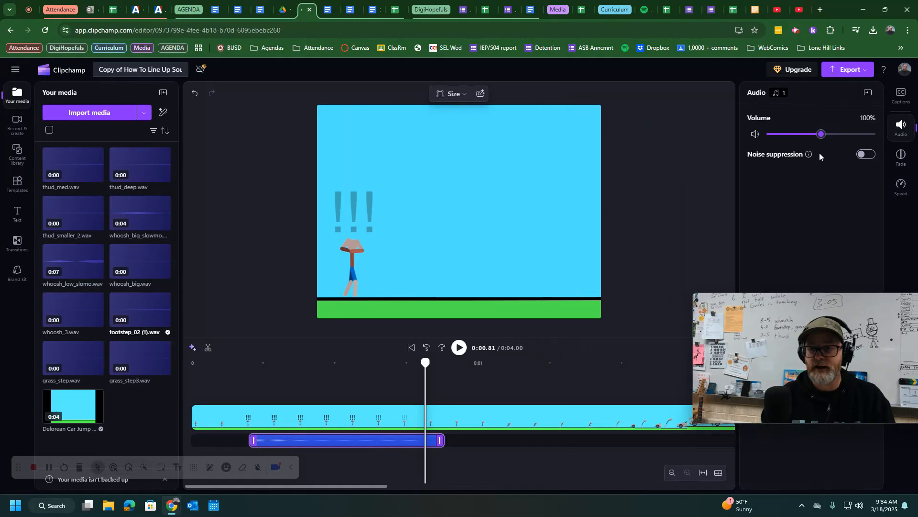
left_click_drag(806, 141, 797, 143)
left_click_drag(425, 362, 230, 363)
left_click(460, 348)
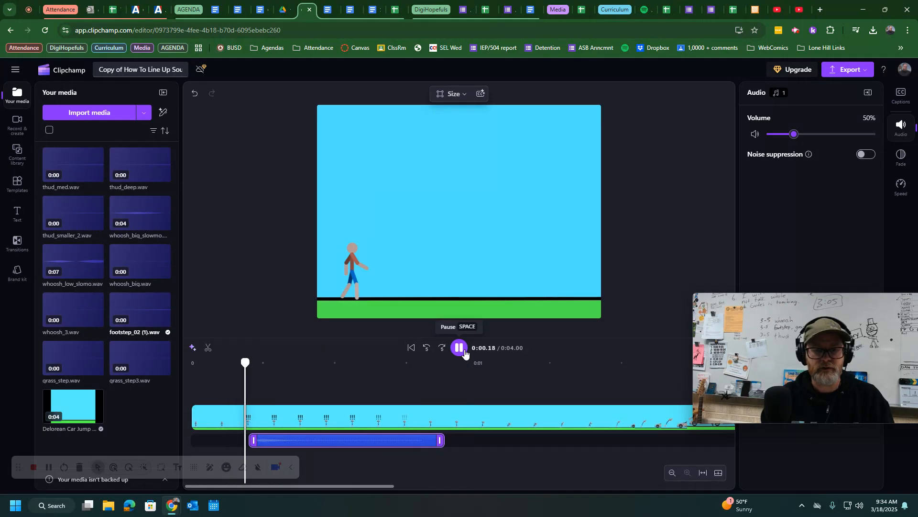
Step: Find the frame at 0:00.85 where the character's foot lands and add grass_step.wav directly after the first footstep clip
left_click_drag(481, 373, 388, 364)
key("Right")
key("Right")
key("Right")
key("Right")
key("Right")
key("Right")
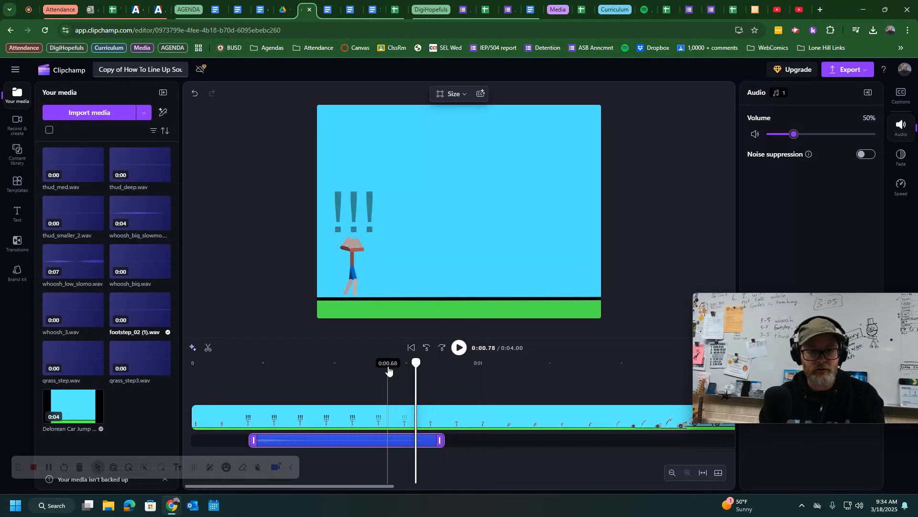
key("Left")
key("Left")
key("Left")
key("Left")
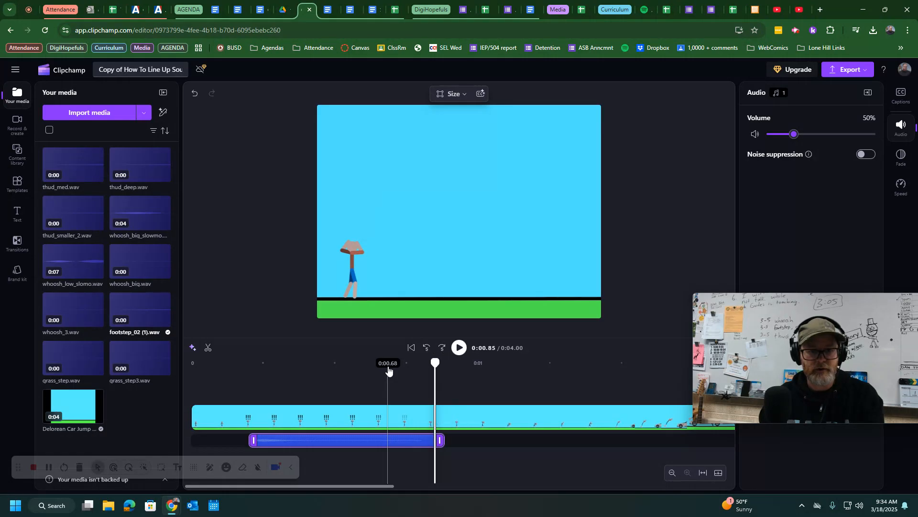
key("Right")
key("Right")
key("Left")
key("Right")
key("Left")
key("Right")
key("Left")
key("Right")
key("Left")
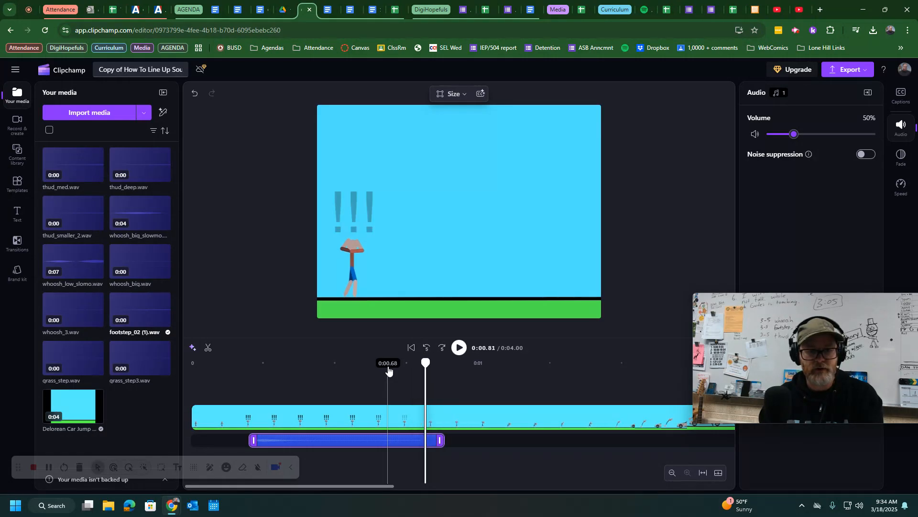
key("Right")
key("Left")
key("Right")
key("Right")
key("Left")
key("Left")
key("Right")
key("Left")
key("Right")
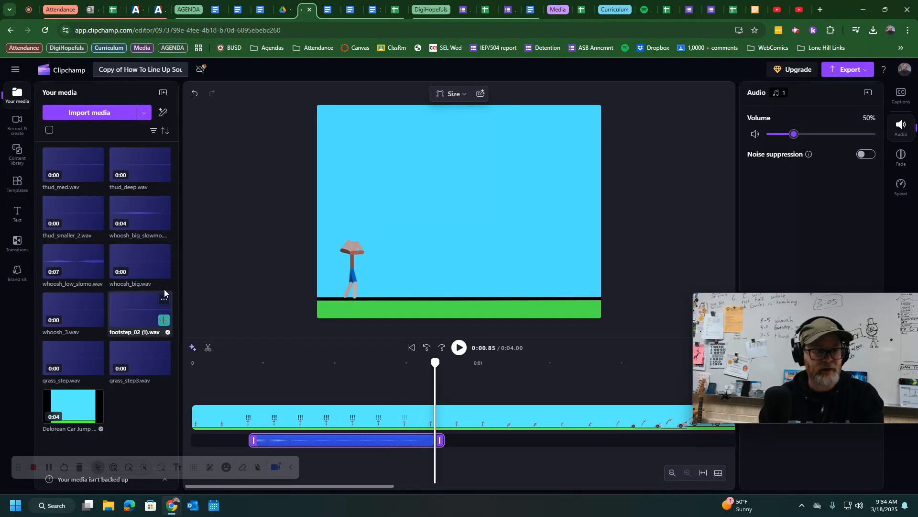
mouse_move(130, 318)
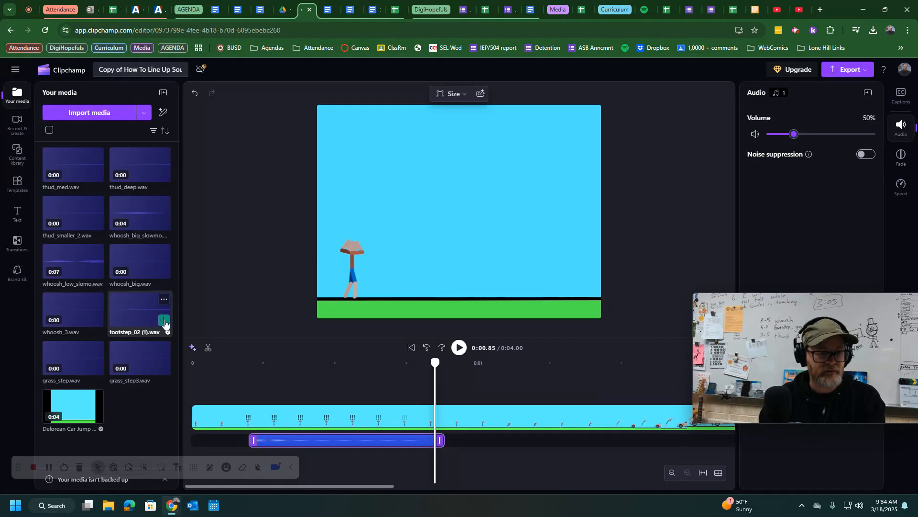
left_click(98, 368)
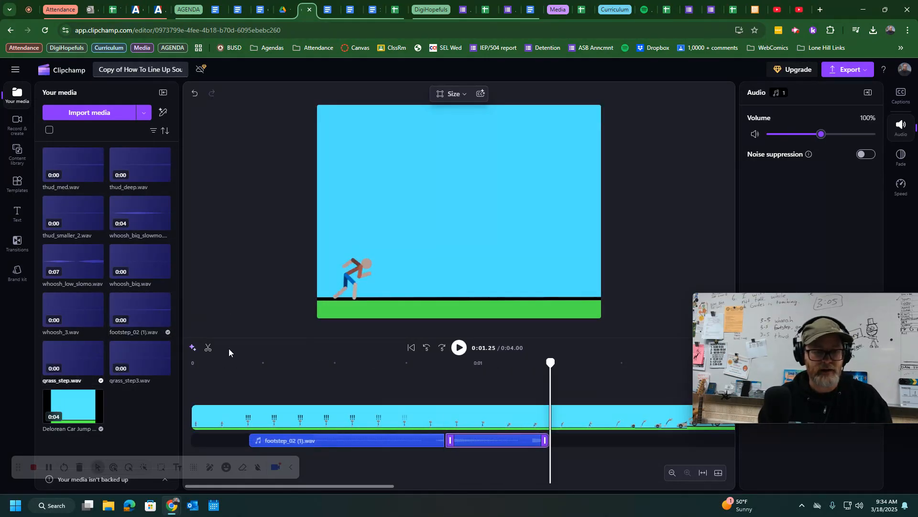
Step: Play back both footstep sounds and lower the grass_step.wav clip's volume to 76%
left_click(234, 368)
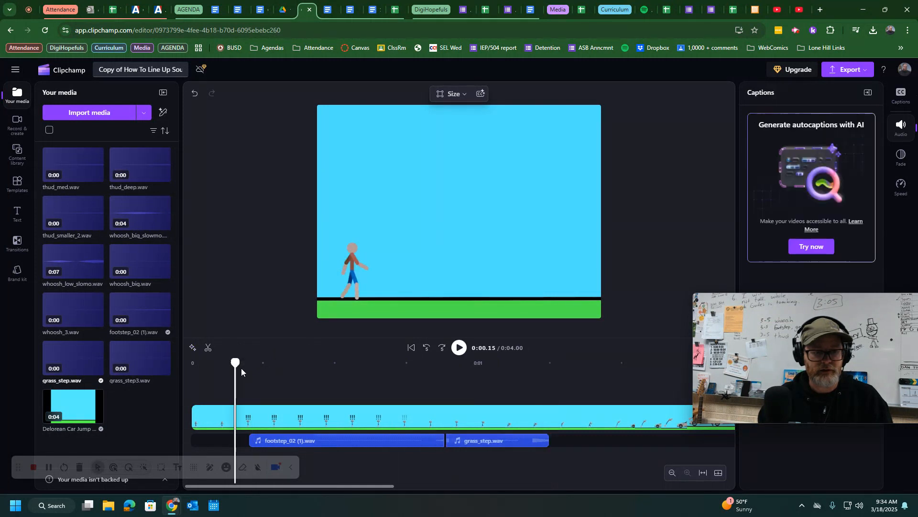
left_click(459, 348)
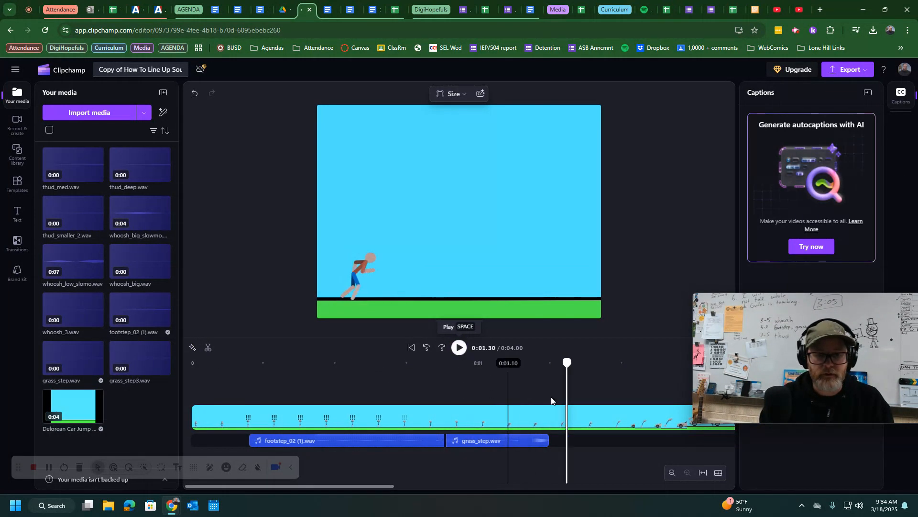
left_click(456, 440)
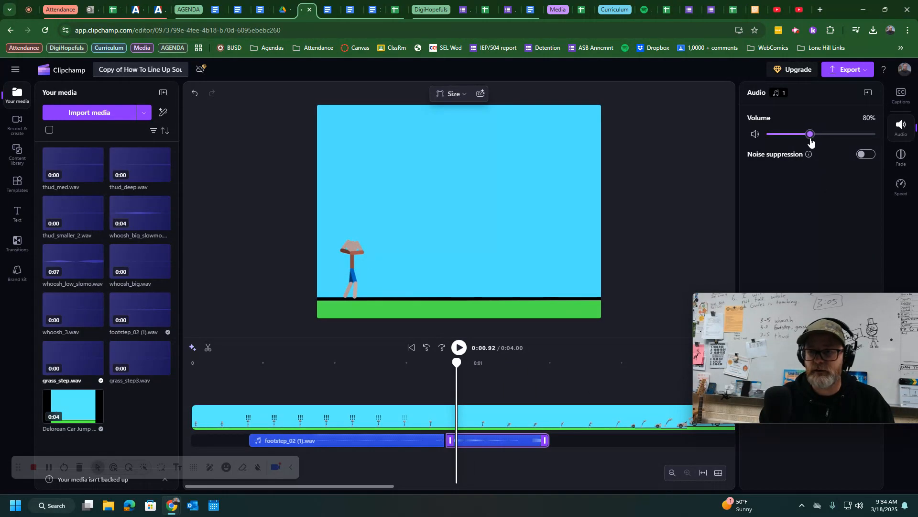
Step: Set the computer's sound volume to about 78 and play the animation from the start to hear both footsteps
left_click(864, 510)
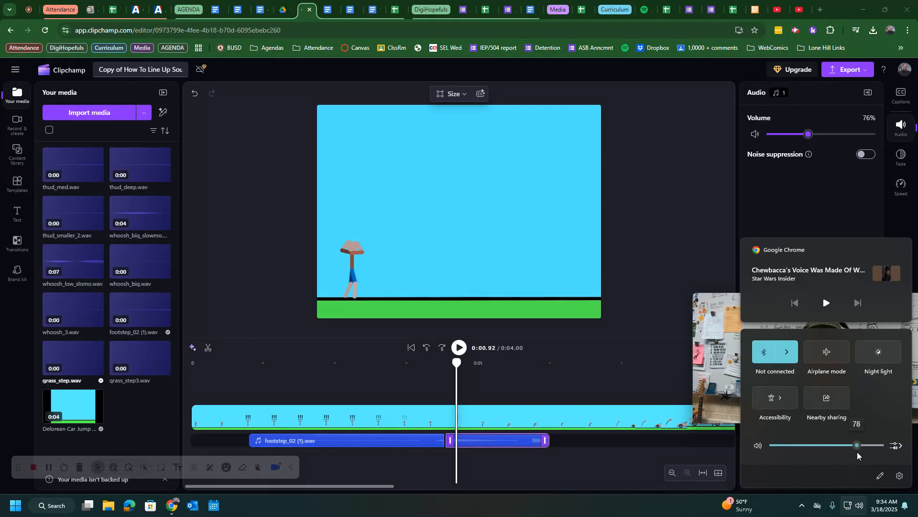
left_click_drag(455, 365, 240, 390)
left_click(452, 353)
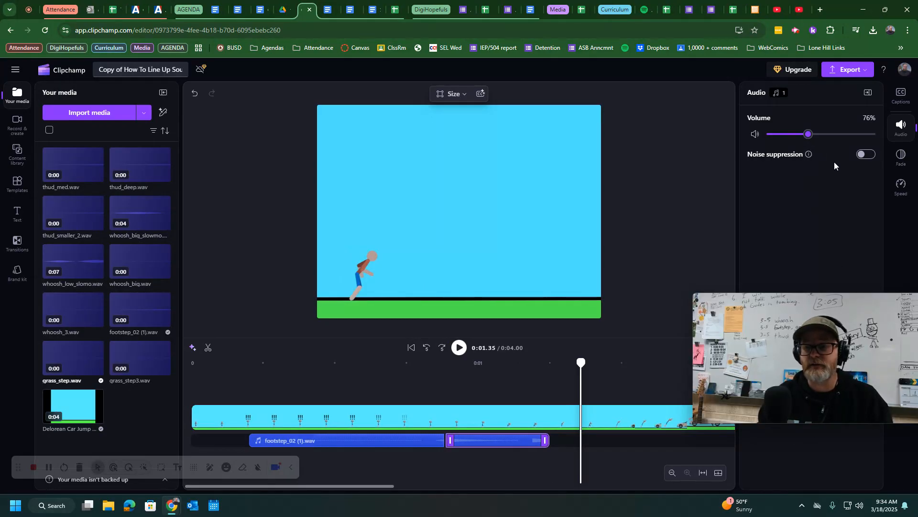
left_click_drag(582, 357, 195, 380)
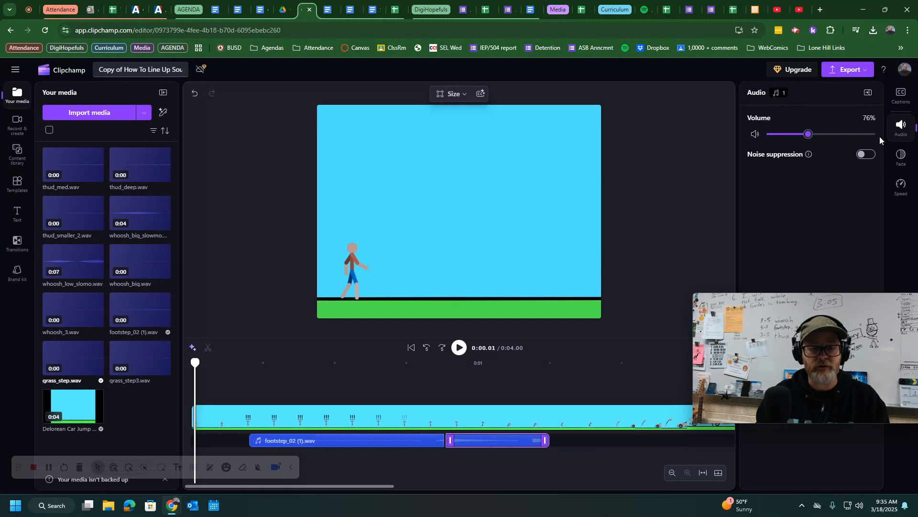
left_click(460, 348)
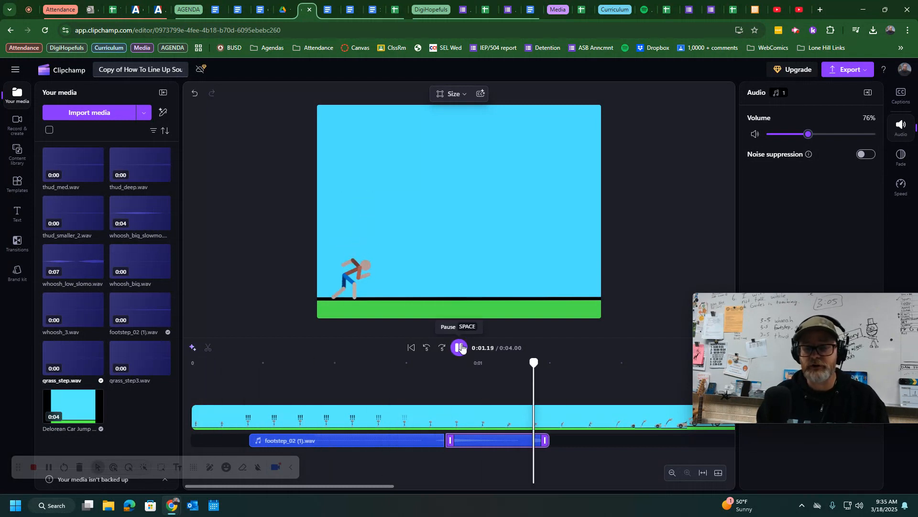
left_click(460, 347)
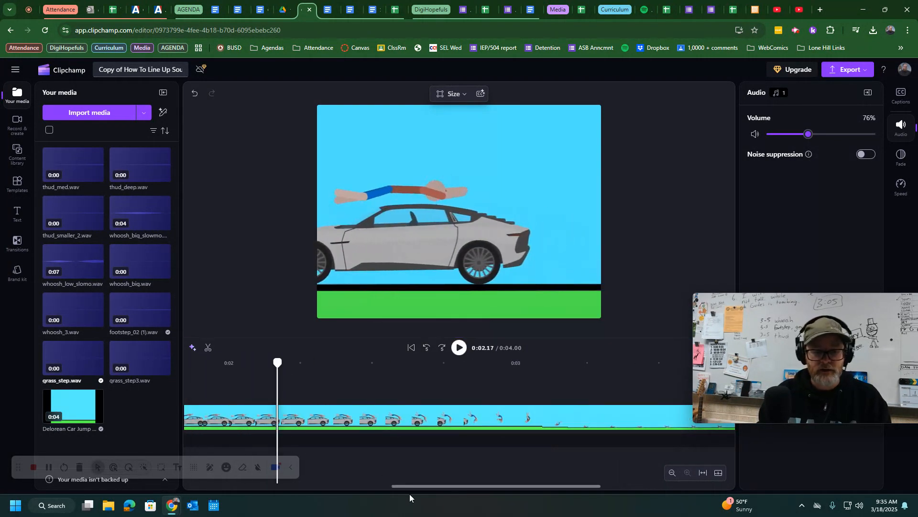
Step: Find the frame at 0:01.07 where the character starts leaning after the second footstep and add whoosh_3.wav there
left_click_drag(420, 486, 232, 476)
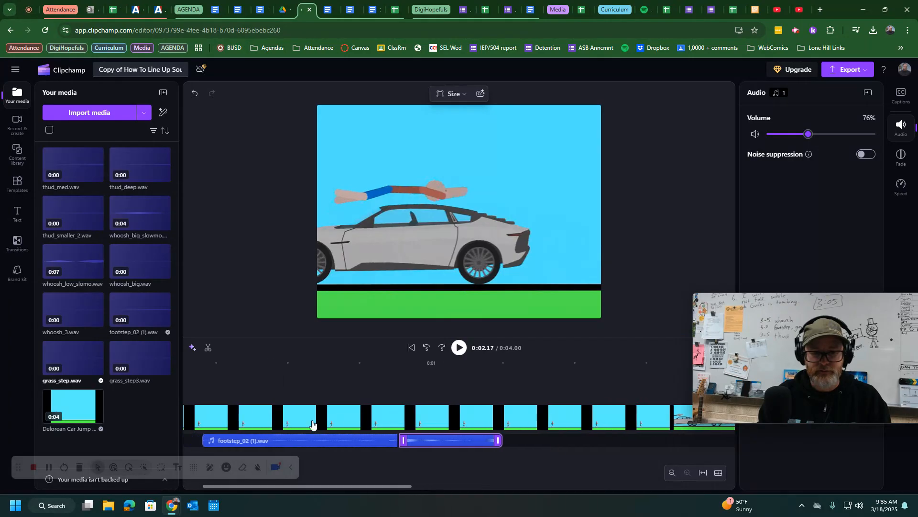
left_click(303, 367)
key("space")
key("space")
left_click_drag(510, 361, 435, 375)
key("Right")
key("Right")
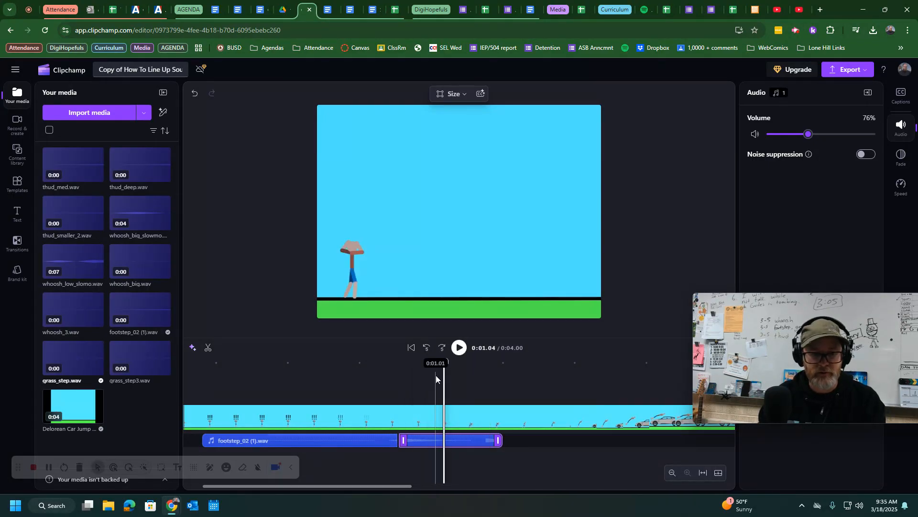
key("Left")
key("Right")
key("Right")
key("Left")
key("Right")
key("Left")
key("Right")
key("Left")
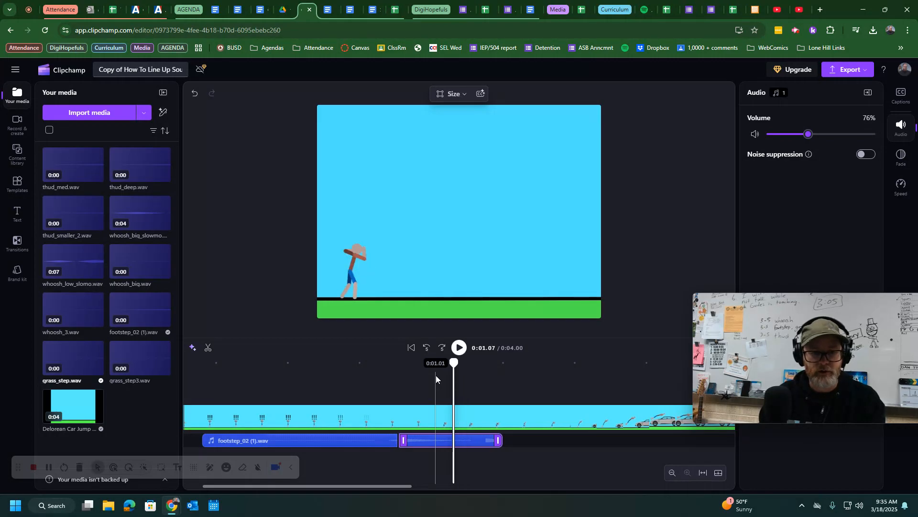
key("Right")
key("Left")
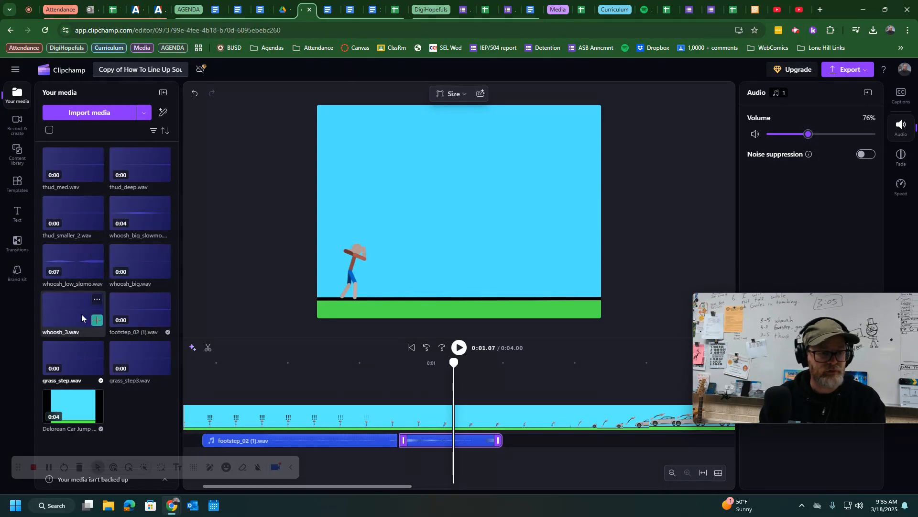
left_click(99, 324)
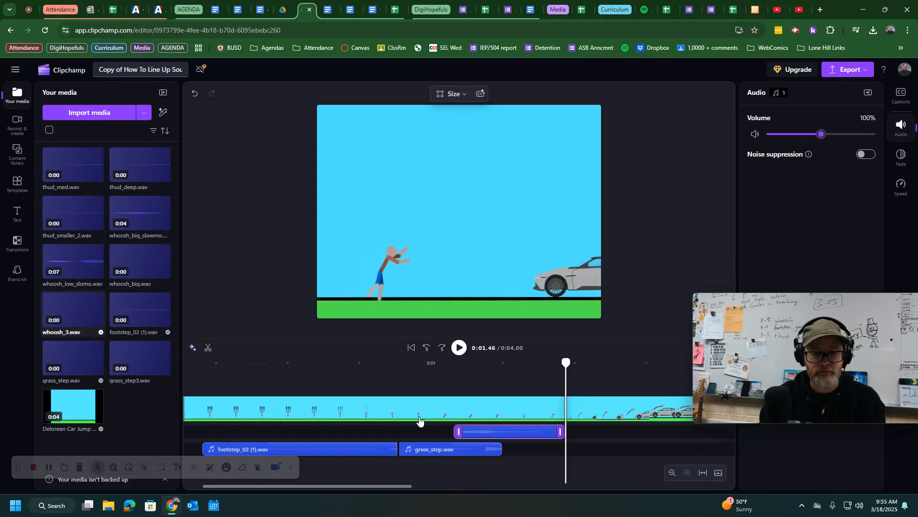
Step: Play back the whoosh_3.wav clip, lower its volume to 39%, and replay it with the footsteps
left_click(233, 364)
left_click(455, 350)
left_click(456, 350)
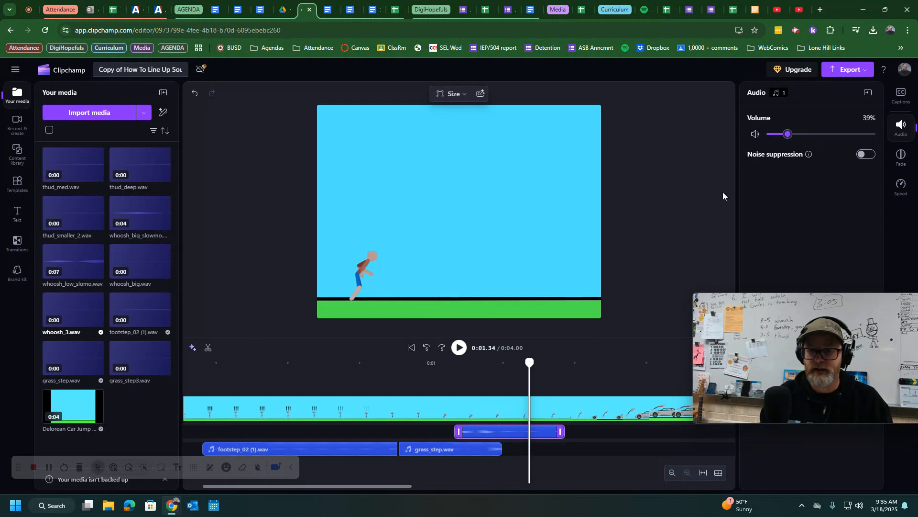
left_click_drag(526, 362, 376, 362)
left_click(455, 349)
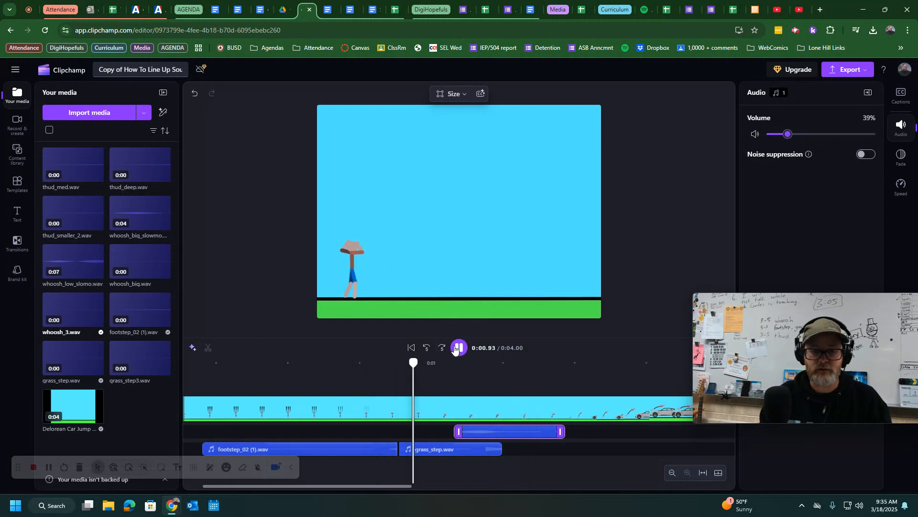
left_click(455, 349)
left_click_drag(603, 364, 347, 362)
left_click(464, 354)
left_click(463, 354)
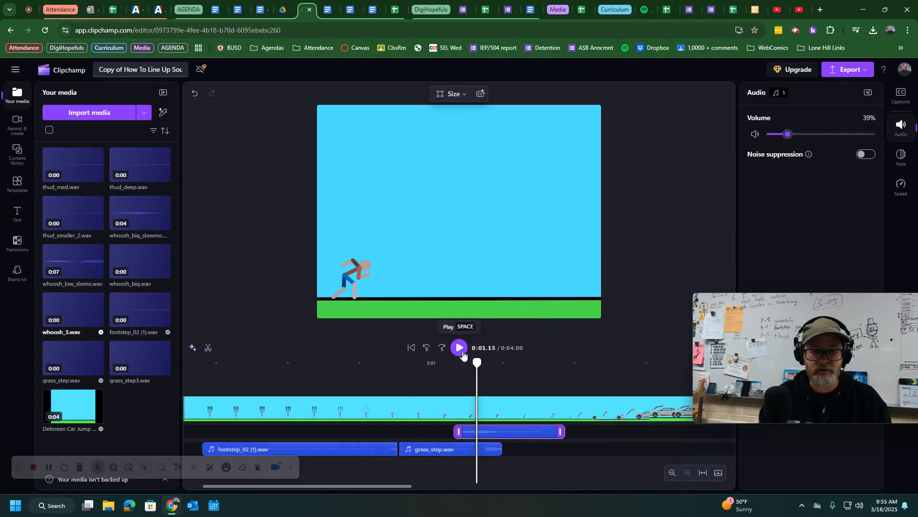
Step: Add a second grass_step.wav just after the first one, as the character leaves the crouch, and lower its volume to 38%
key("Right")
key("Right")
key("Right")
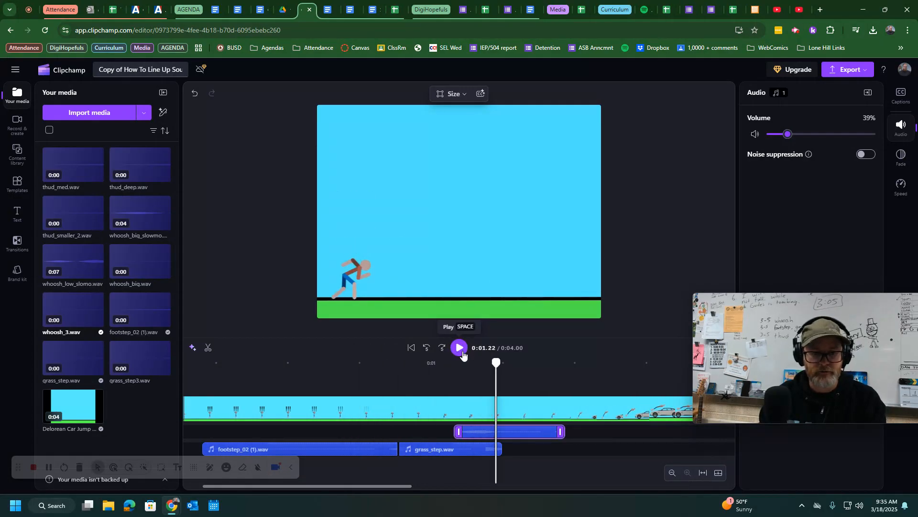
key("Left")
key("Right")
key("Left")
key("Right")
key("Left")
key("Right")
mouse_move(67, 359)
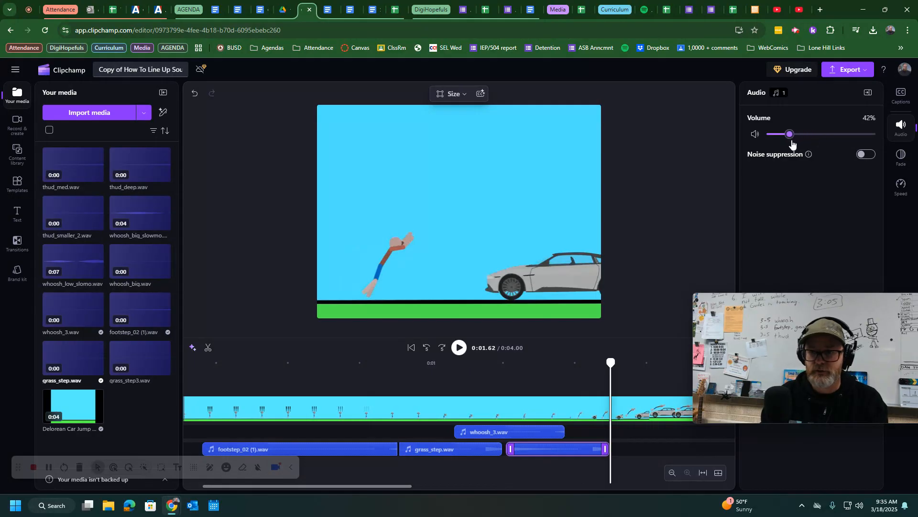
left_click_drag(611, 362, 405, 374)
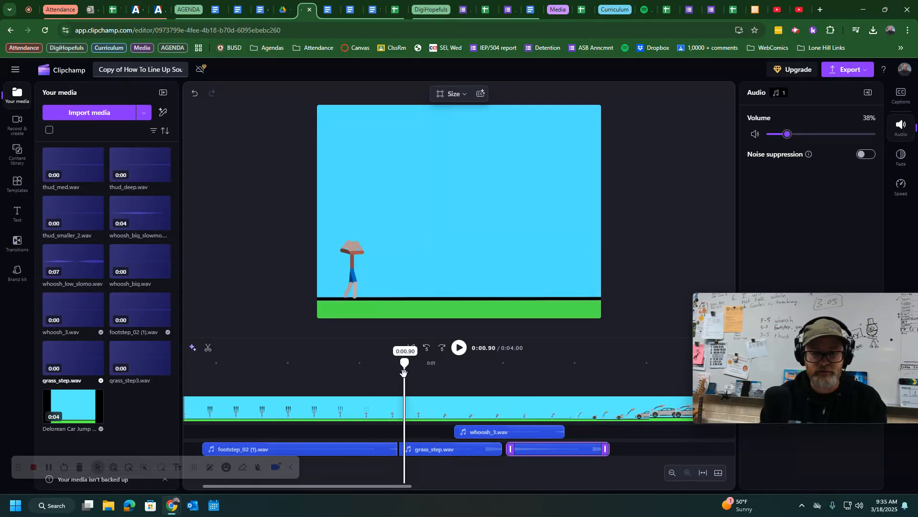
left_click(460, 349)
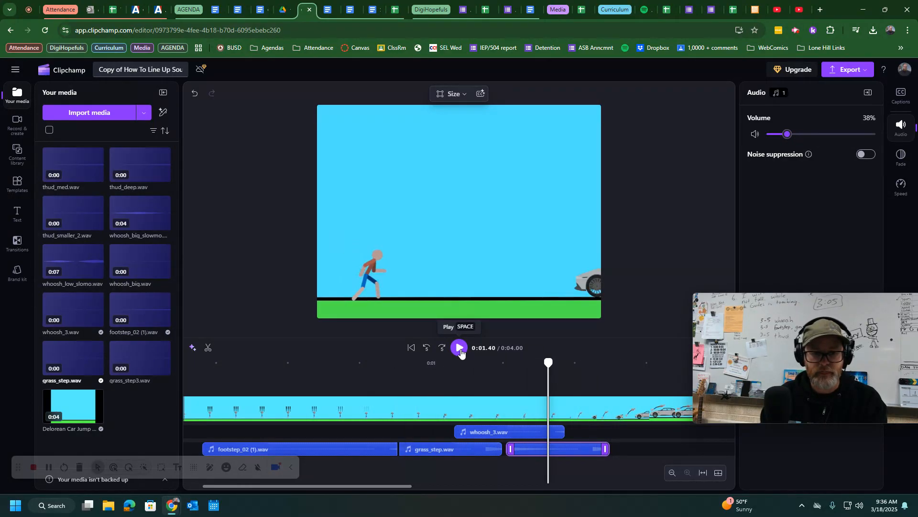
Step: Find the frame at 0:01.37 where the running character's next foot lands and add grass_step3.wav there
key("Left")
key("Left")
key("Left")
key("Left")
key("Right")
key("Right")
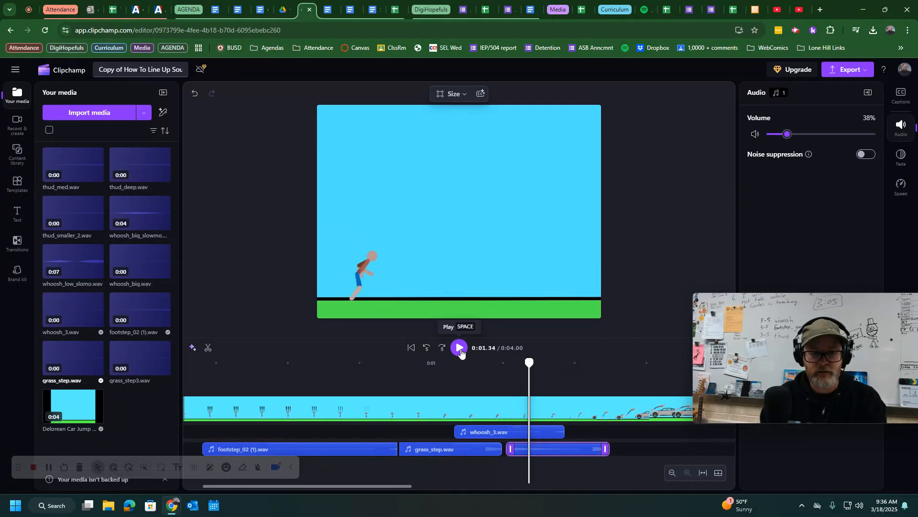
key("Right")
key("Right")
key("Right")
key("Left")
key("Left")
key("Right")
key("Left")
key("Left")
key("Left")
key("Right")
key("Right")
key("Right")
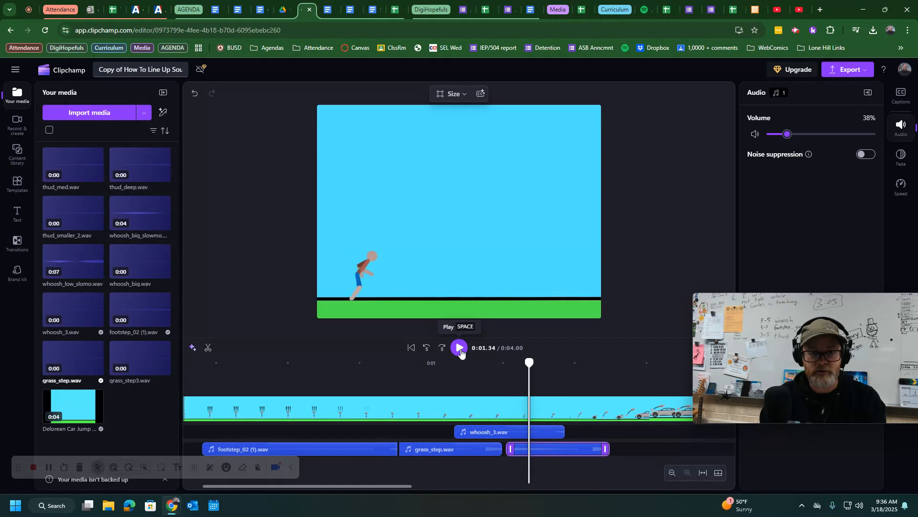
key("Left")
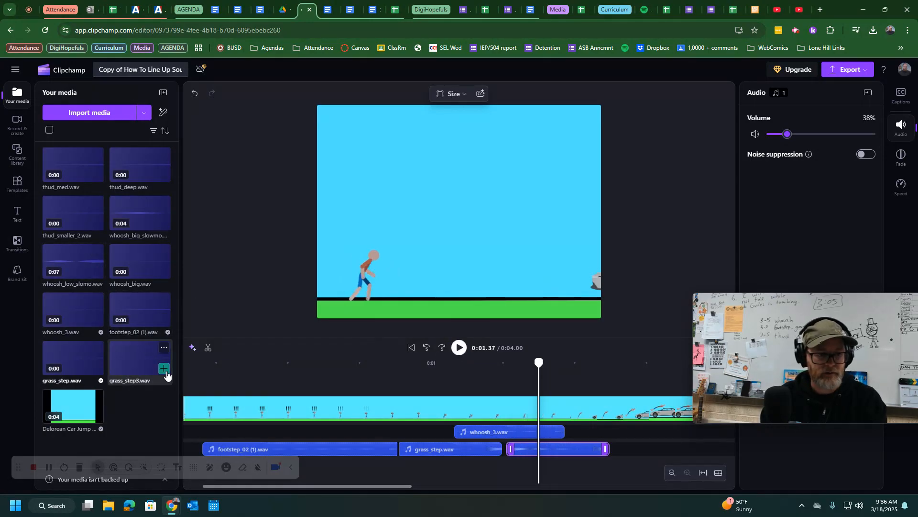
left_click(165, 371)
Step: Play back through the grass_step3.wav clip and step backward frame by frame to check the step sounds against the feet
left_click_drag(648, 364, 346, 363)
left_click(458, 348)
left_click(458, 349)
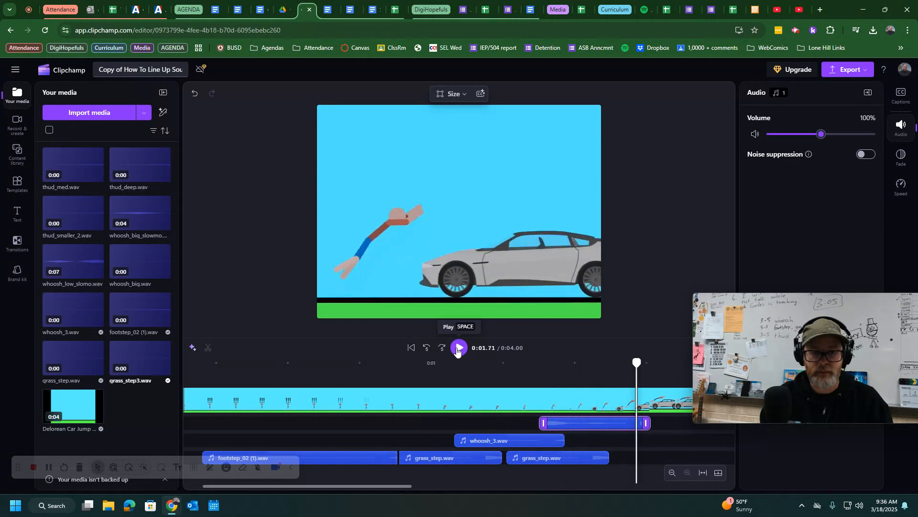
key("Left")
key("Left")
key("Left")
key("Left")
key("Left")
key("Left")
key("Left")
key("Left")
key("Left")
key("Left")
key("Left")
key("Left")
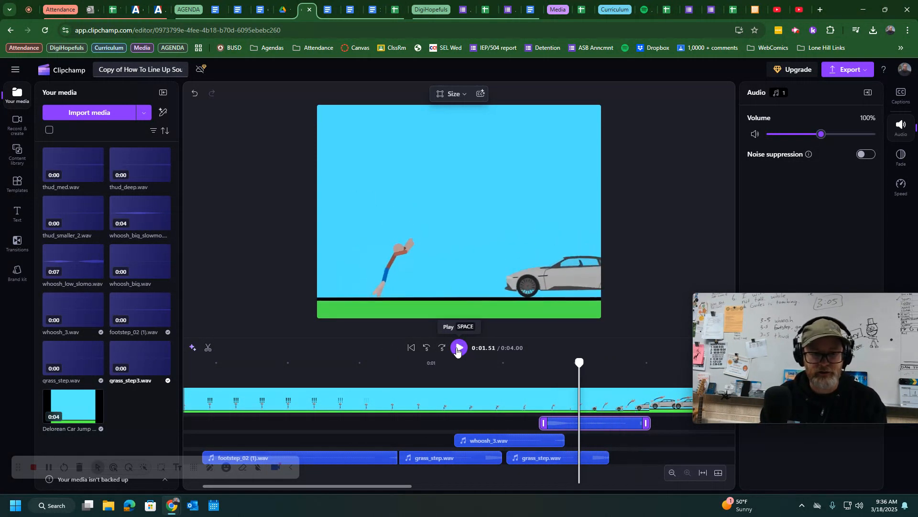
key("Left")
key("Right")
key("Right")
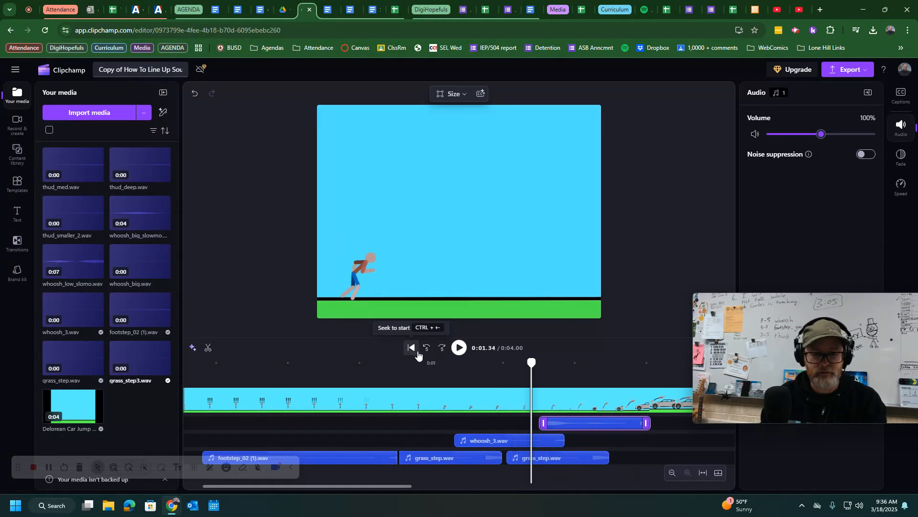
Step: Find the frame at 0:01.48 where the character plants both feet before jumping and add footstep_02 (1).wav there
left_click(538, 460)
left_click(580, 429)
key("Right")
key("Right")
key("Right")
key("Right")
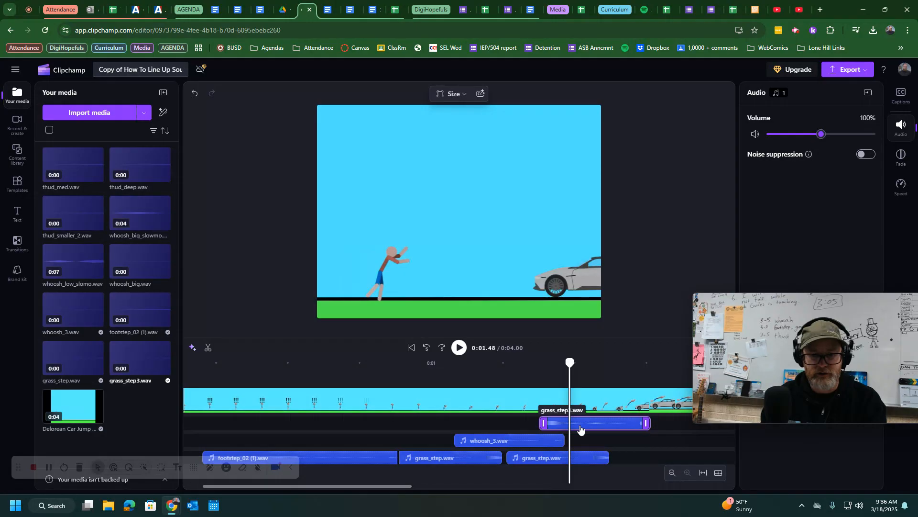
key("Right")
key("Left")
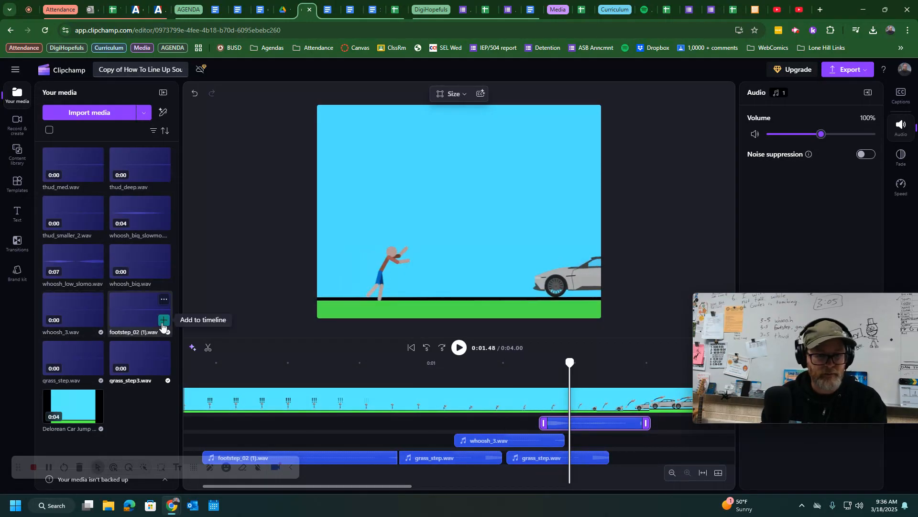
left_click(163, 320)
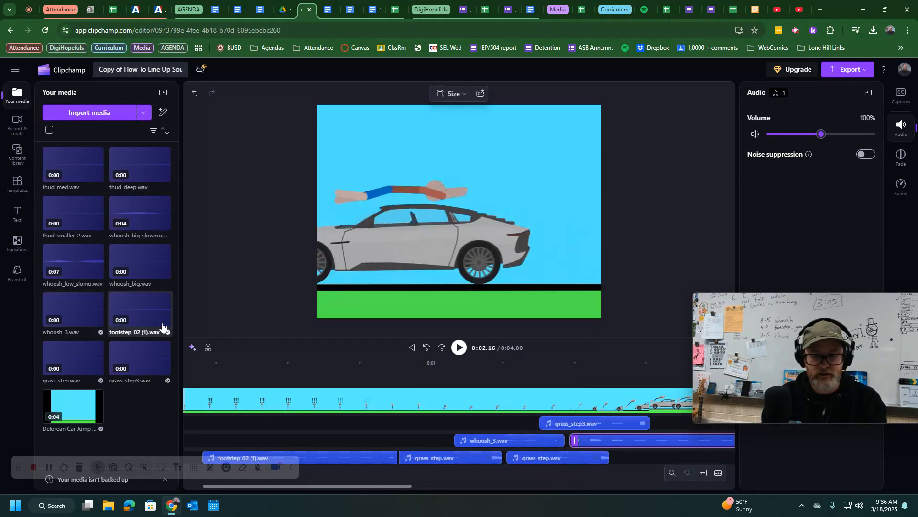
Step: Find the takeoff frame at 0:01.49 and add the 4-second whoosh_big_slowmo sound there
left_click(500, 373)
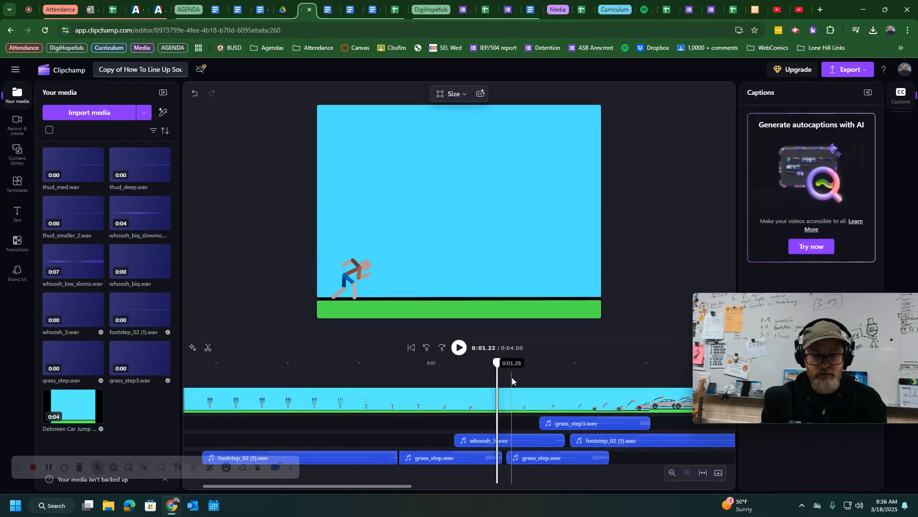
key("space")
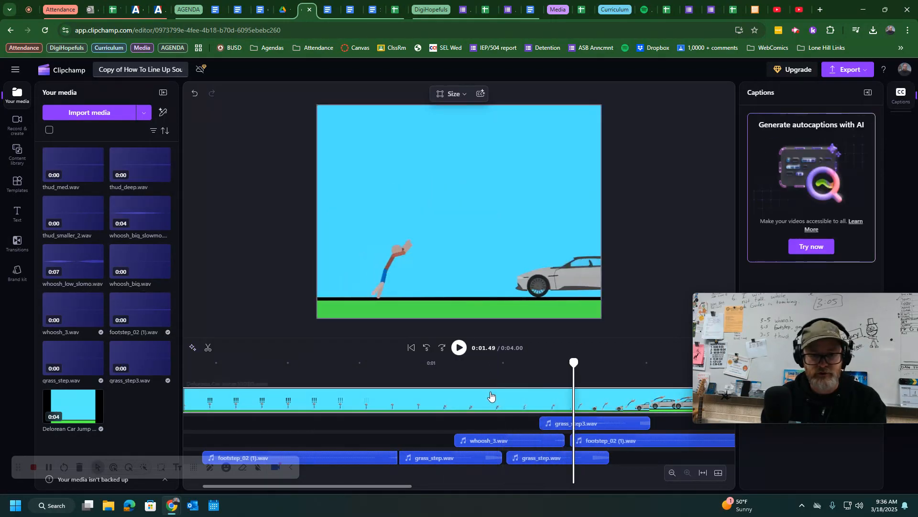
key("space")
key("Left")
key("Left")
key("Left")
key("Right")
key("Right")
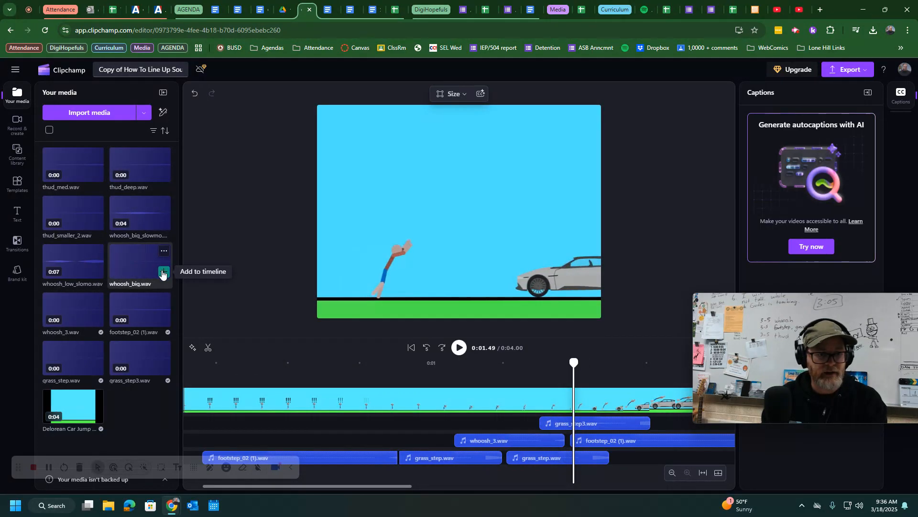
left_click(164, 224)
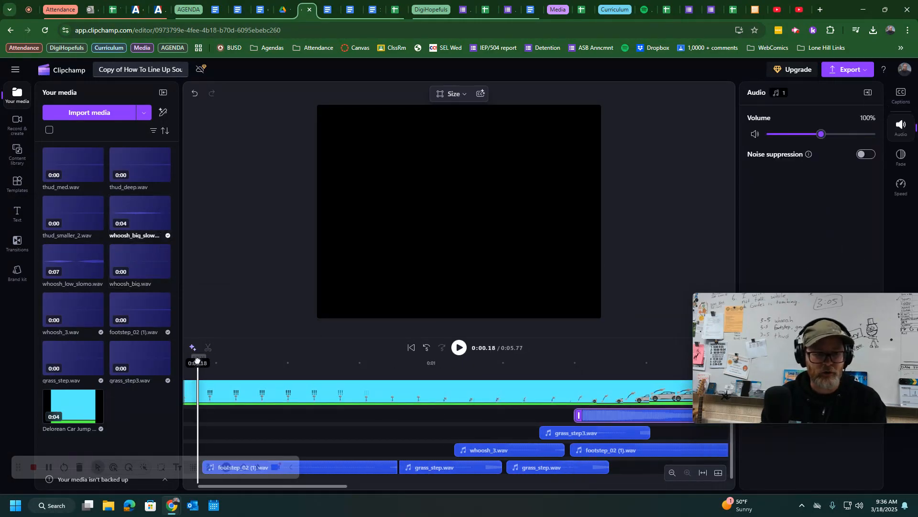
Step: Play the animation from 0:00.18 through the jump and landing to hear all the placed sounds
left_click(458, 348)
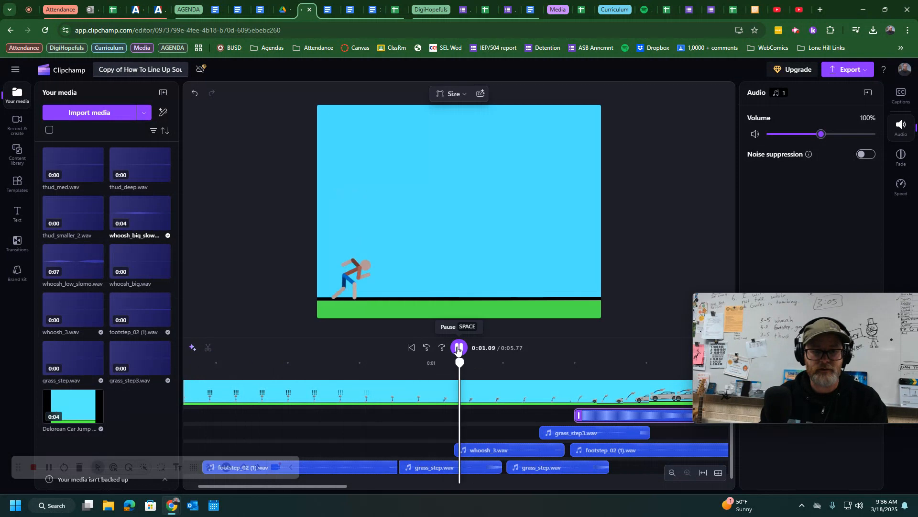
left_click(458, 348)
left_click(486, 353)
Step: Find the frame at 0:03.27 where the character lands on his back and add thud_med.wav there
key("Left")
key("Left")
key("Left")
key("Left")
key("Left")
key("Left")
key("Left")
key("Left")
key("Left")
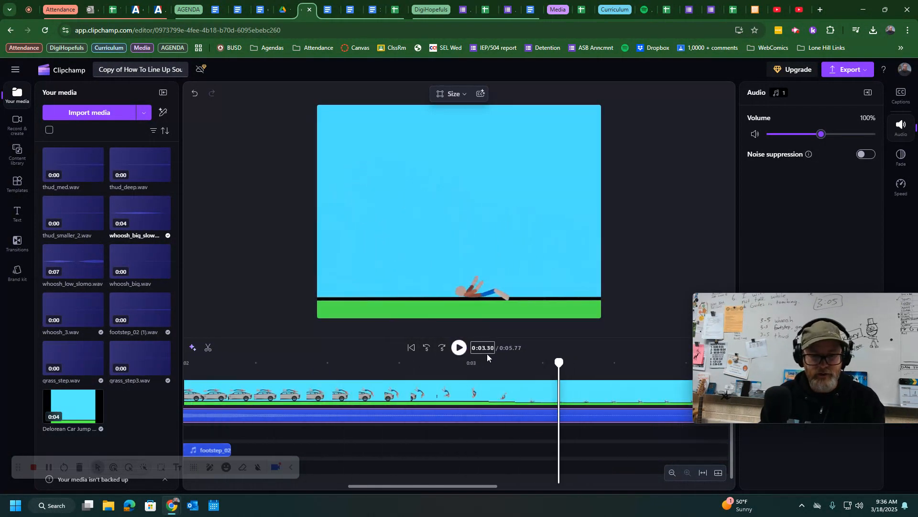
key("Right")
key("Right")
key("Right")
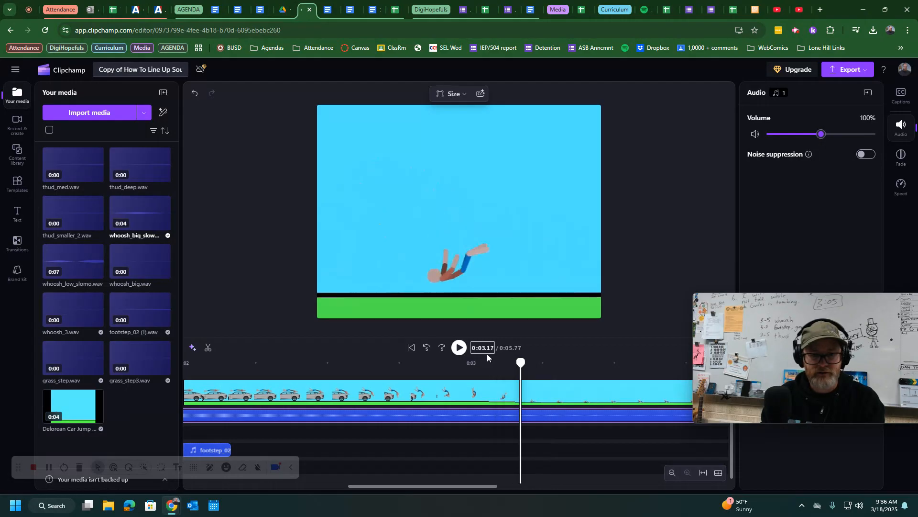
key("Right")
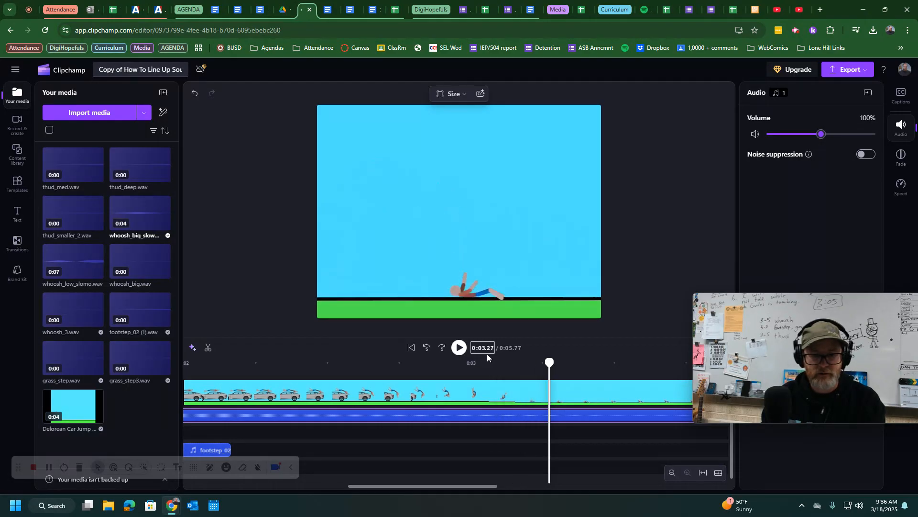
key("Left")
key("Right")
key("Left")
key("Right")
mouse_move(77, 165)
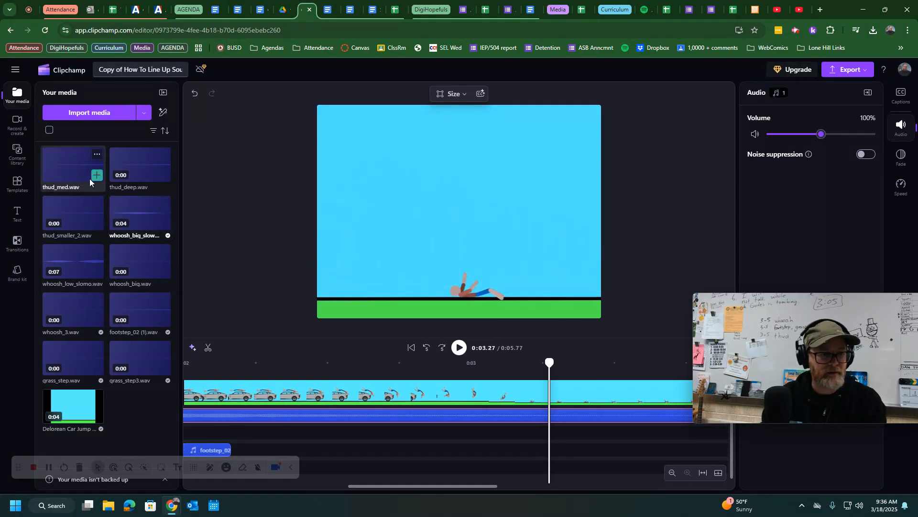
mouse_move(157, 177)
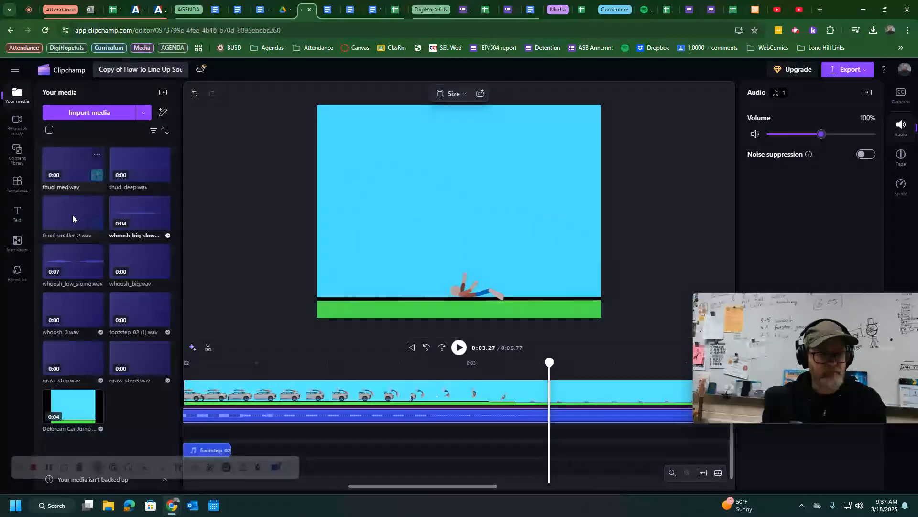
mouse_move(72, 217)
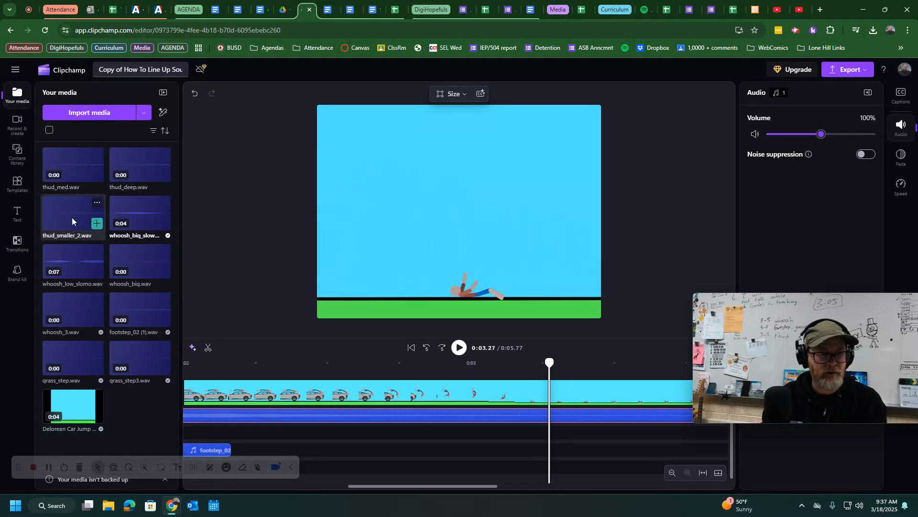
left_click(98, 176)
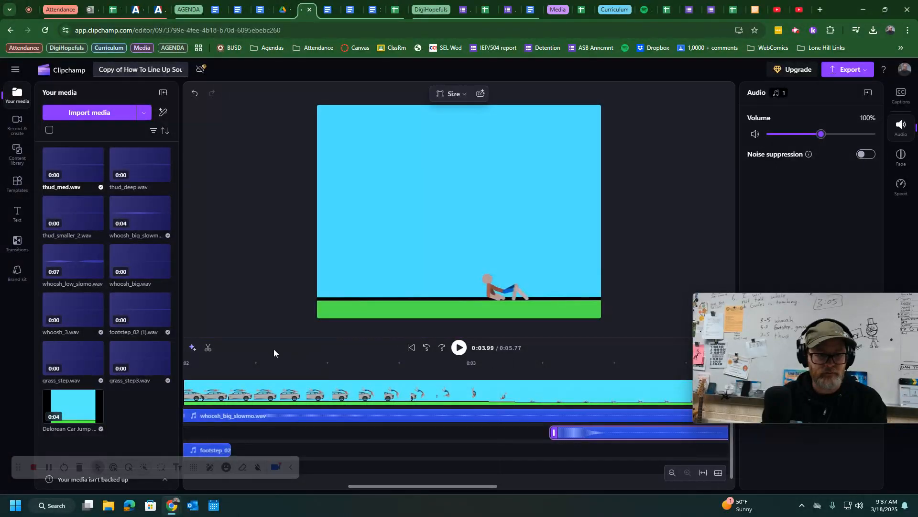
Step: Play the animation from 0:02.24 through the landing to hear how the thud lines up with the impact
left_click(253, 355)
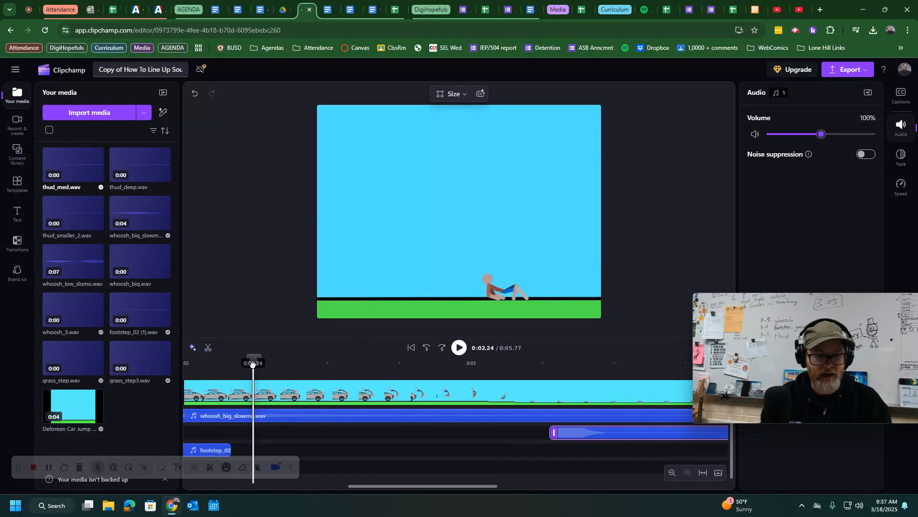
left_click(460, 348)
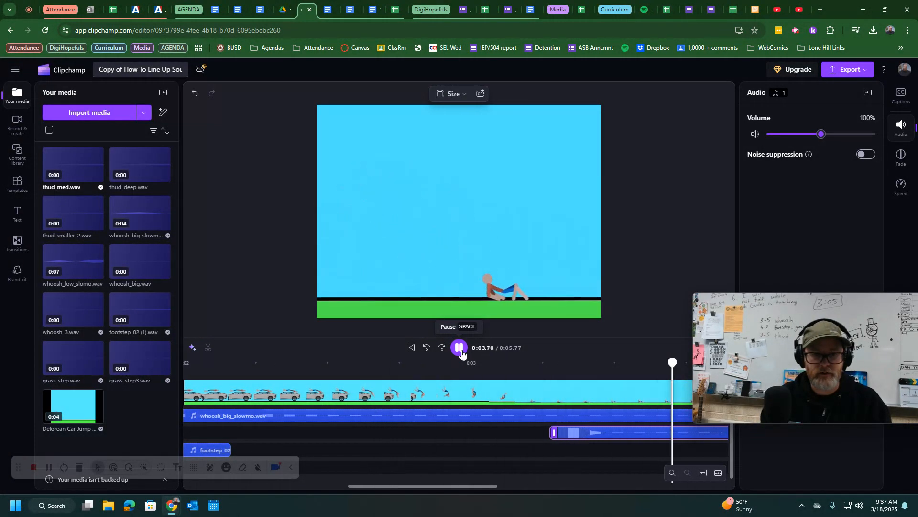
left_click(460, 347)
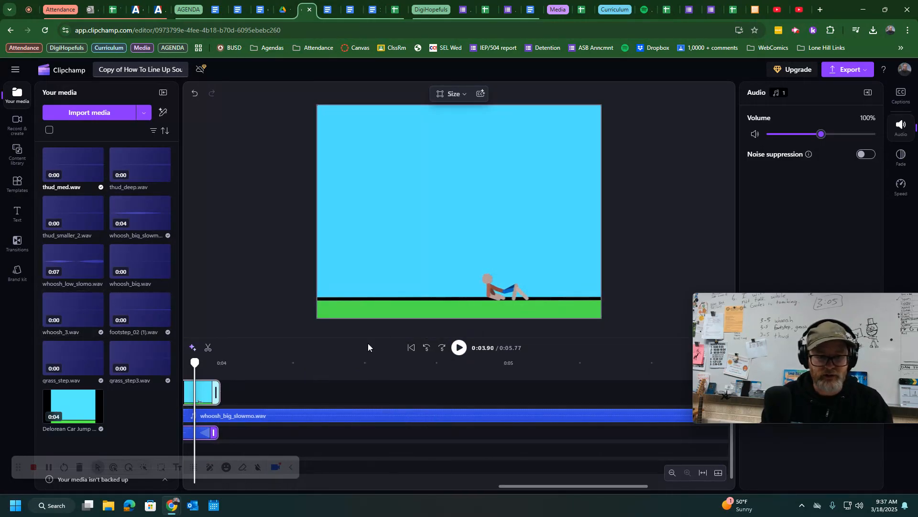
left_click(460, 353)
Step: Step backward and forward frame by frame through the fall and landing to compare the character's impact with the thud_med.wav clip
key("Left")
key("Left")
key("Left")
key("Left")
key("Left")
key("Left")
key("Left")
key("Left")
key("Left")
key("Left")
key("Left")
key("Left")
key("Left")
key("Left")
key("Left")
key("Left")
key("Left")
key("Left")
key("Left")
key("Left")
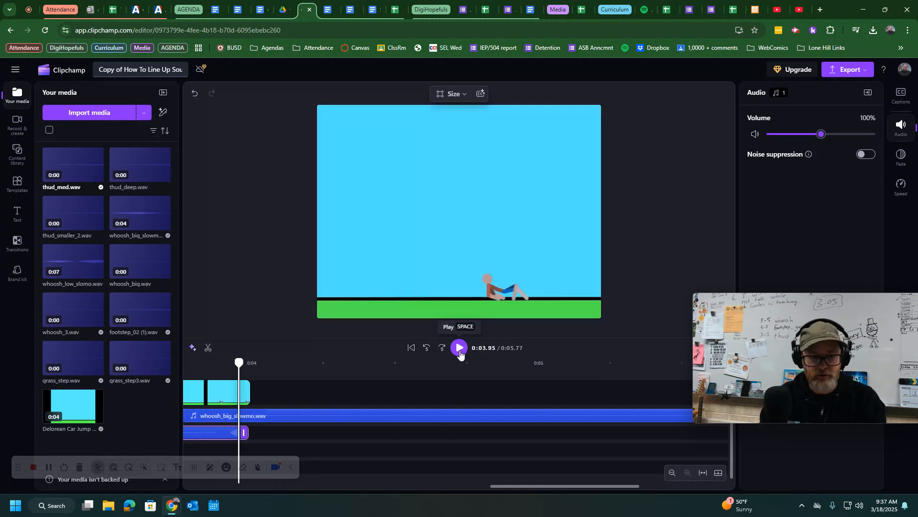
key("Left")
key("Left")
key("Left")
key("Left")
key("Left")
key("Left")
key("Left")
key("Left")
key("Left")
key("Left")
key("Left")
key("Left")
key("Left")
key("Left")
key("Right")
key("Right")
key("Right")
key("Right")
key("Right")
key("Right")
key("Right")
key("Right")
key("Right")
key("Right")
key("Right")
key("Right")
key("Right")
key("Right")
key("Right")
key("Right")
key("Right")
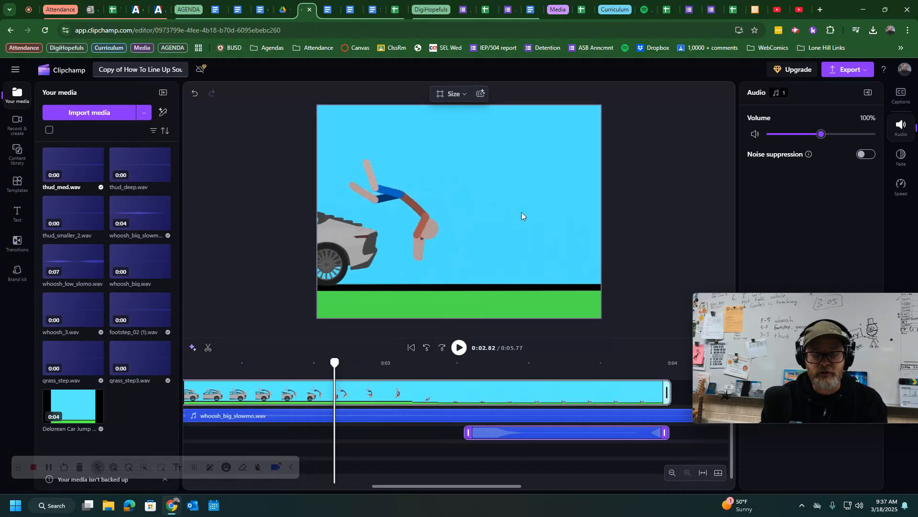
key("Right")
key("Right")
key("Right")
key("Right")
key("Right")
key("Right")
key("Right")
key("Right")
key("Right")
key("Right")
key("Right")
key("Right")
key("Right")
key("Right")
key("Right")
key("Right")
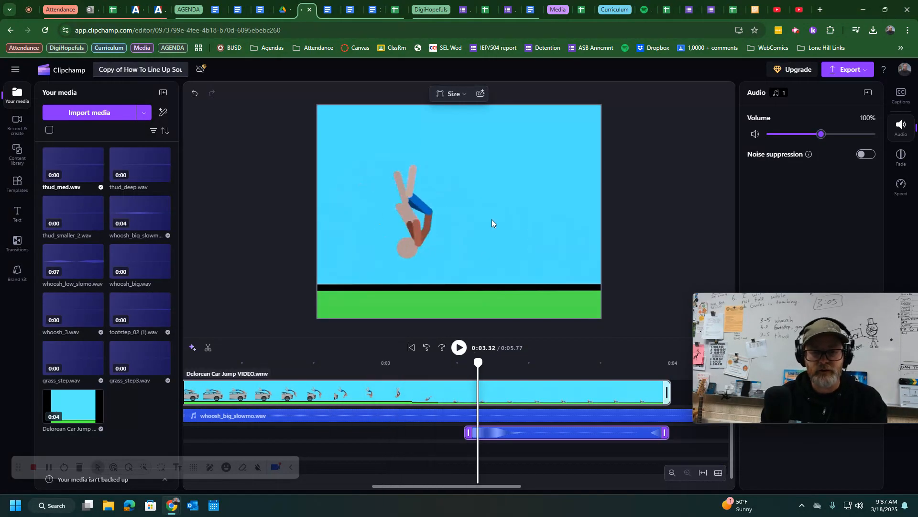
key("Left")
key("Left")
key("Left")
key("Left")
key("Left")
key("Left")
key("Left")
key("Left")
key("Left")
key("Left")
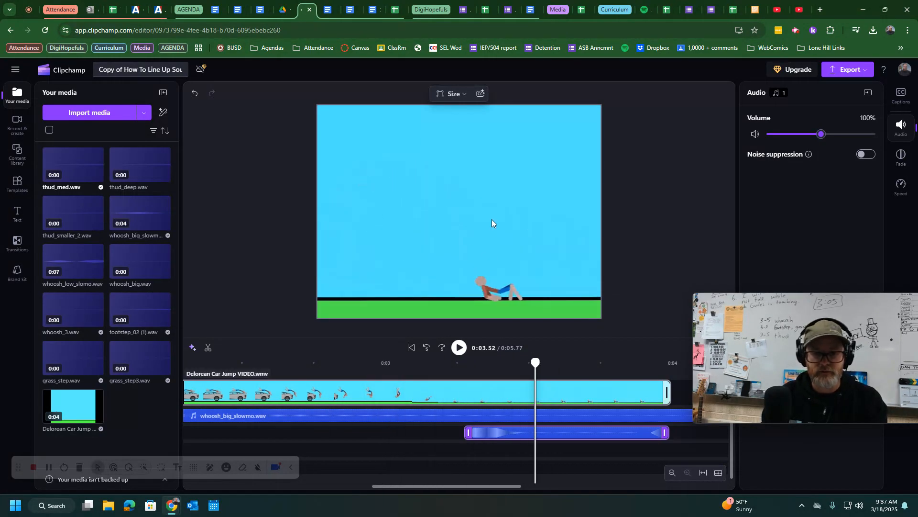
key("Left")
key("Left")
key("Left")
key("Left")
key("Left")
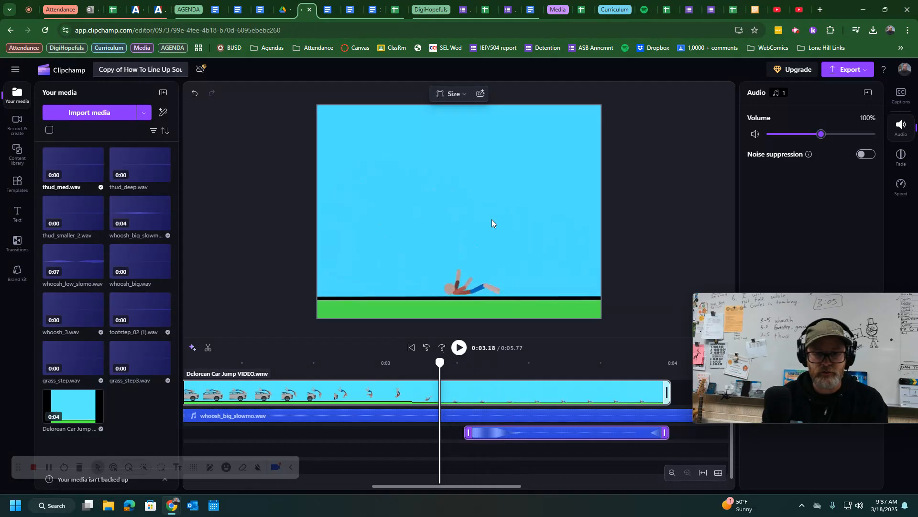
Step: Find the frame at 0:03.42, just after the landing, and add the 4-second whoosh_big_slowmo sound there at 24% volume
key("Right")
key("Right")
key("Right")
key("Right")
key("Right")
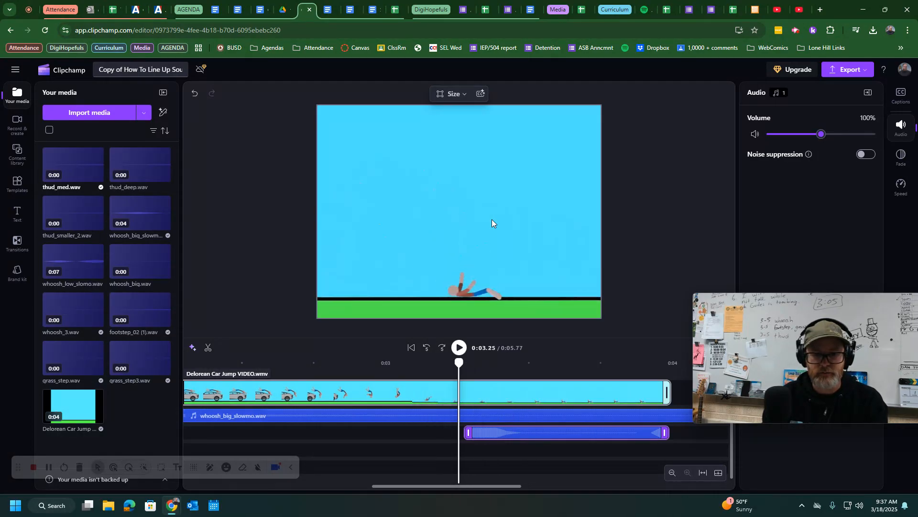
key("Right")
left_click(500, 430)
key("Right")
key("Right")
key("Right")
key("Right")
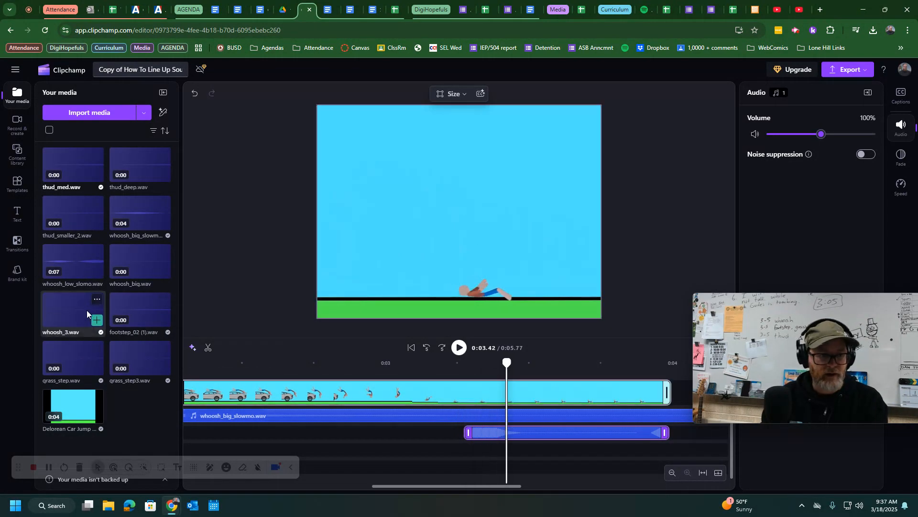
mouse_move(99, 272)
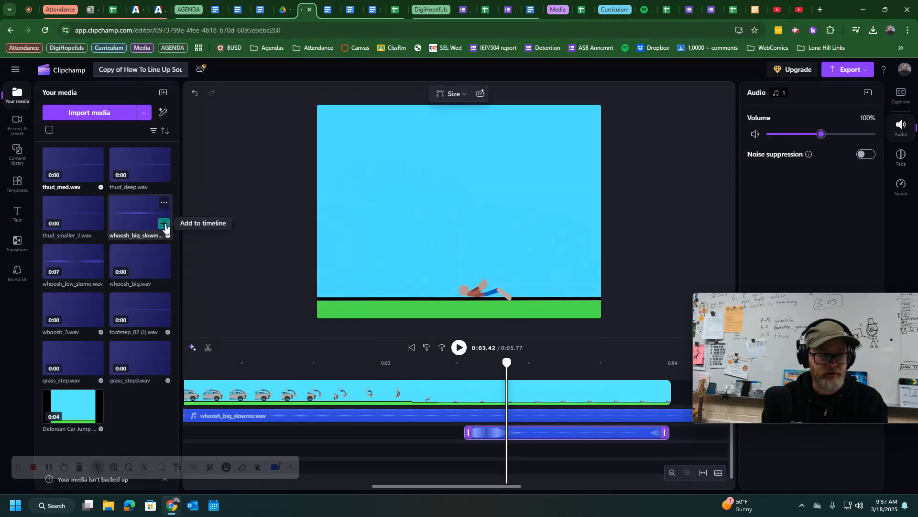
left_click(164, 224)
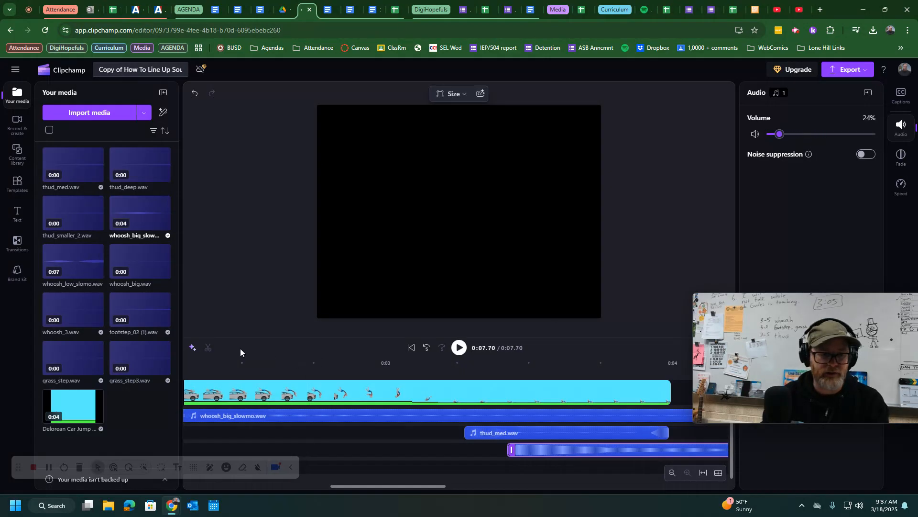
Step: Play from 0:02.43 past the landing to hear the thud together with the second, quieter whoosh
left_click(225, 364)
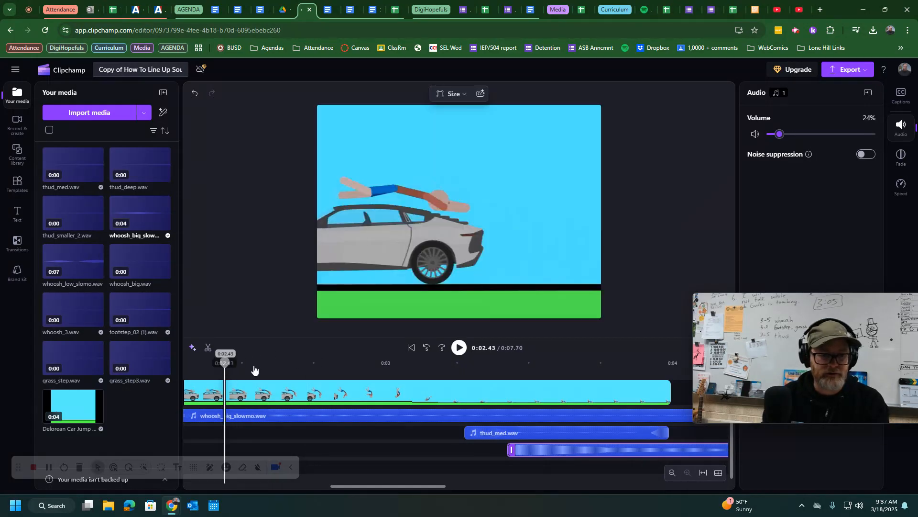
left_click(453, 352)
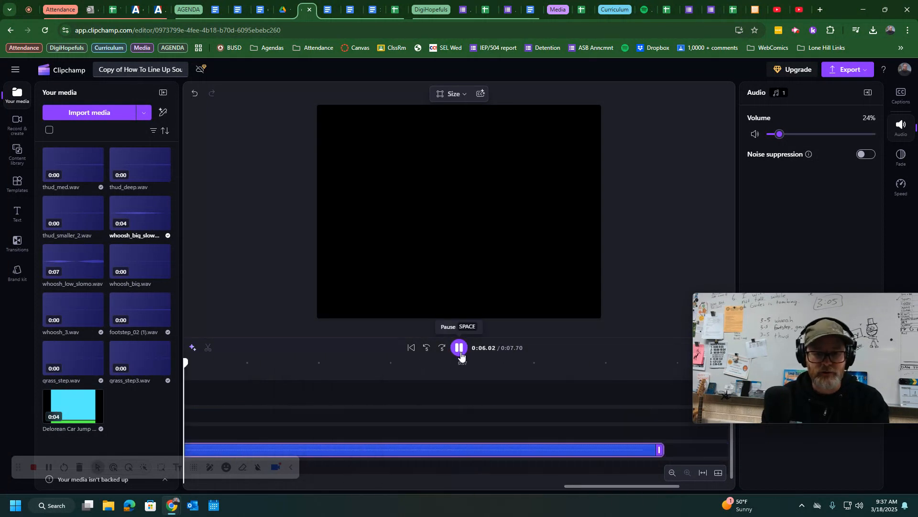
left_click(460, 350)
Step: Play the whole animation from the beginning to hear all the sound effects, and return the playhead to 0:01.76
left_click(411, 348)
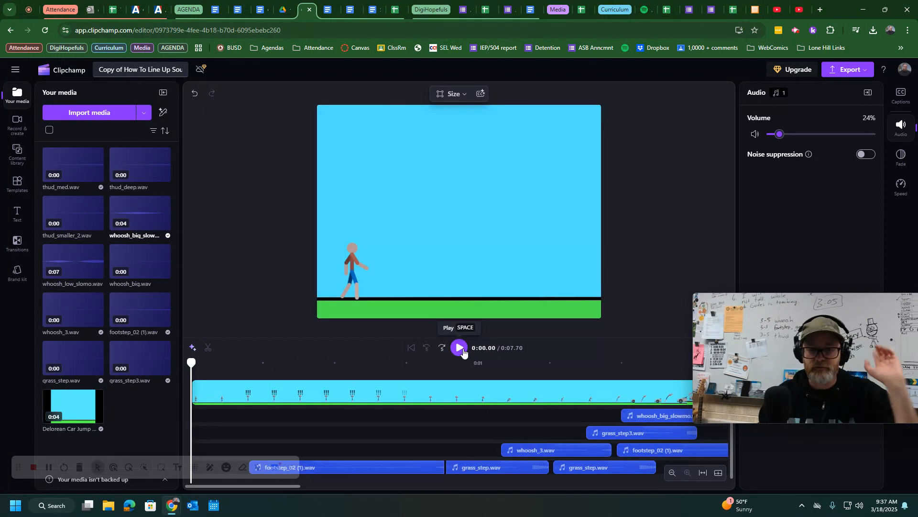
left_click(460, 349)
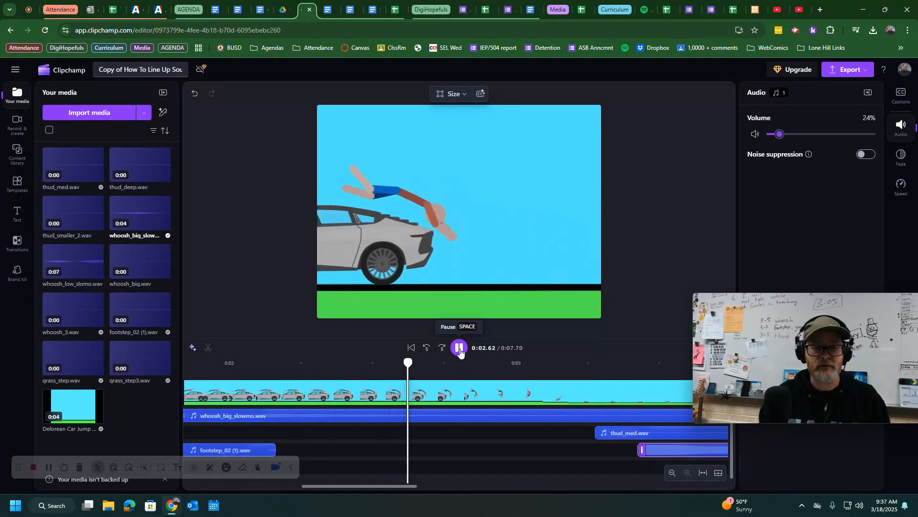
left_click(459, 350)
left_click_drag(682, 364, 239, 369)
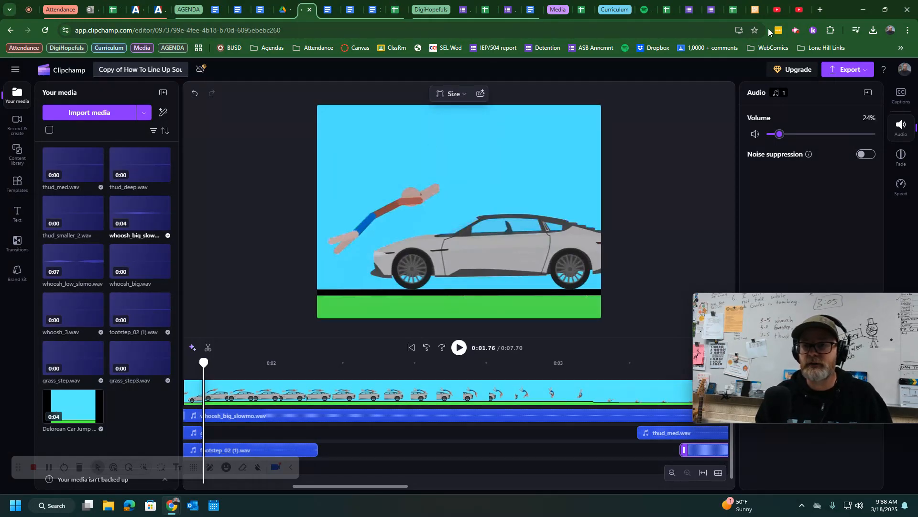
Step: Switch to the teacher's YouTube channel, open the playlist "Adding Sound FX Into Pivot Using ClipChamp" and pause its first video
left_click(801, 14)
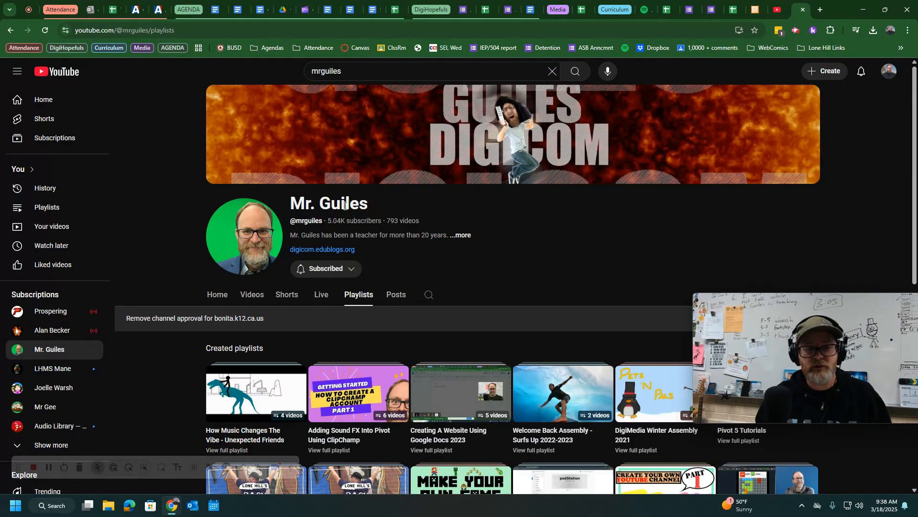
scroll(360, 302, "down", 2)
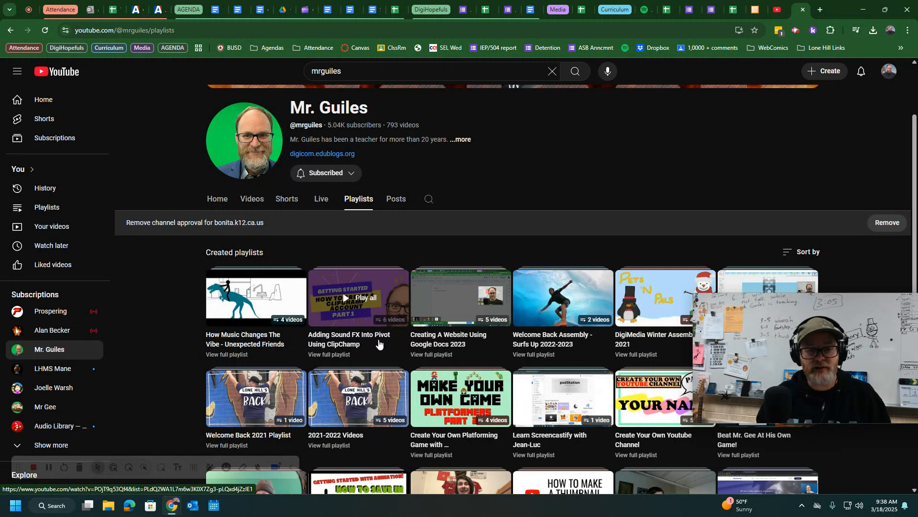
left_click(367, 322)
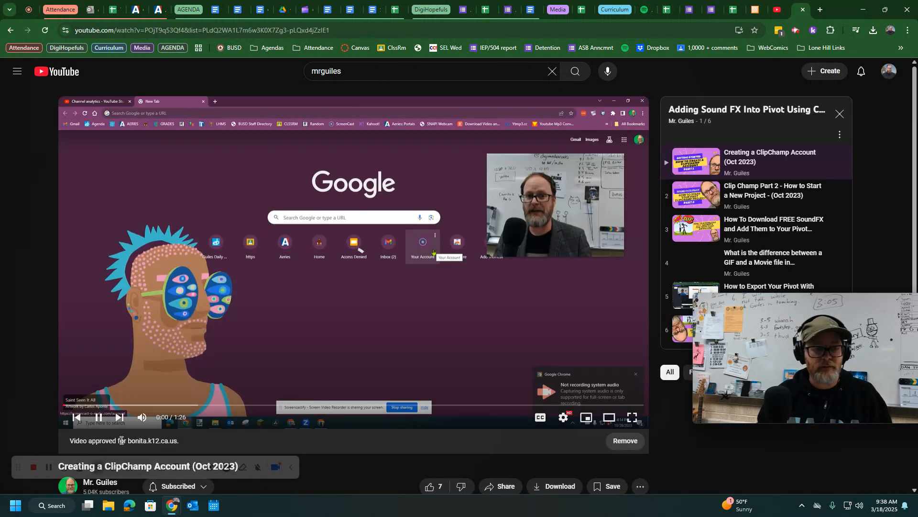
left_click(106, 422)
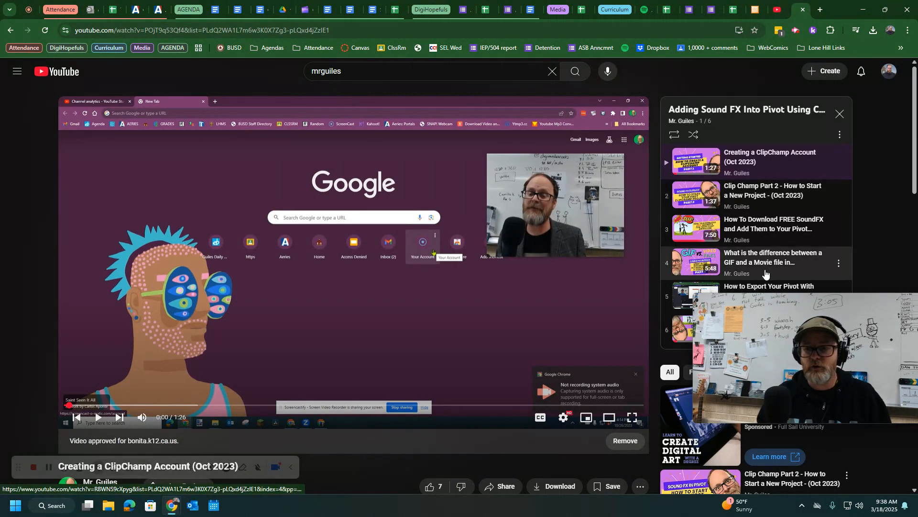
Step: Look over the remaining videos in the playlist and switch back to the Clipchamp project
left_click_drag(768, 308, 733, 398)
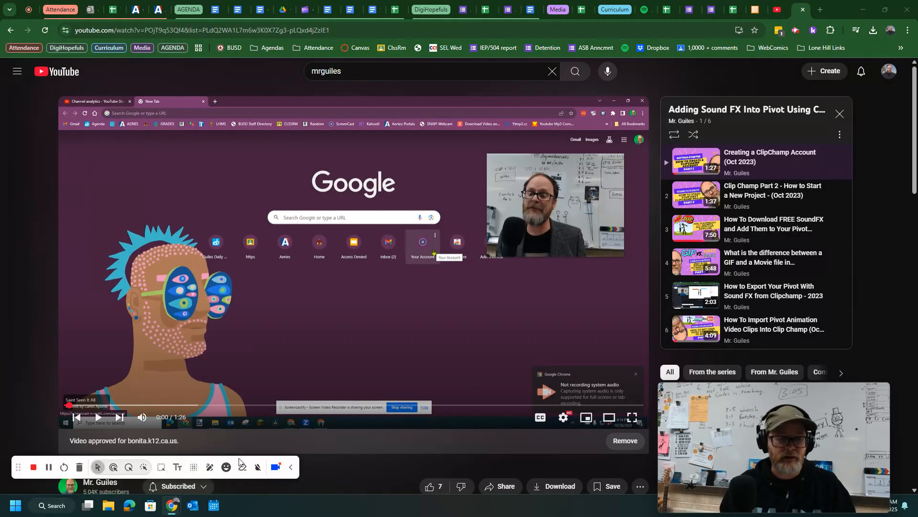
left_click_drag(699, 450, 719, 323)
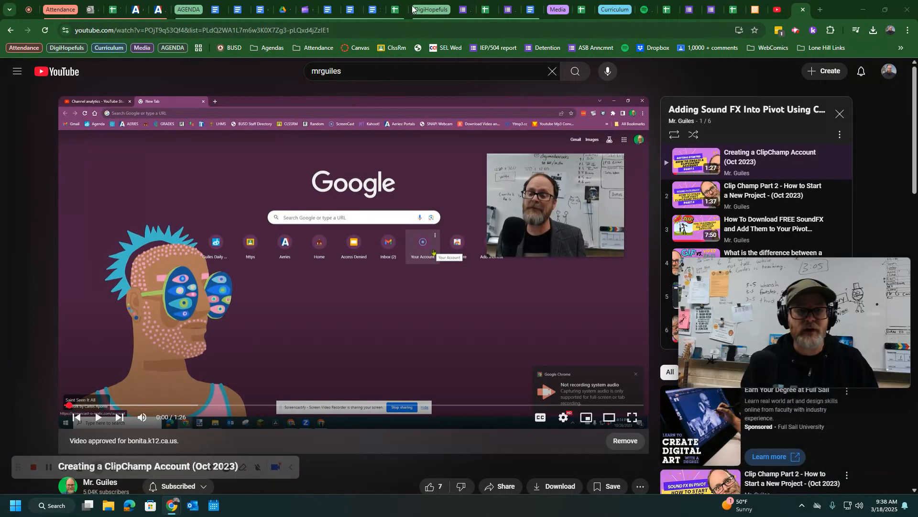
left_click(310, 11)
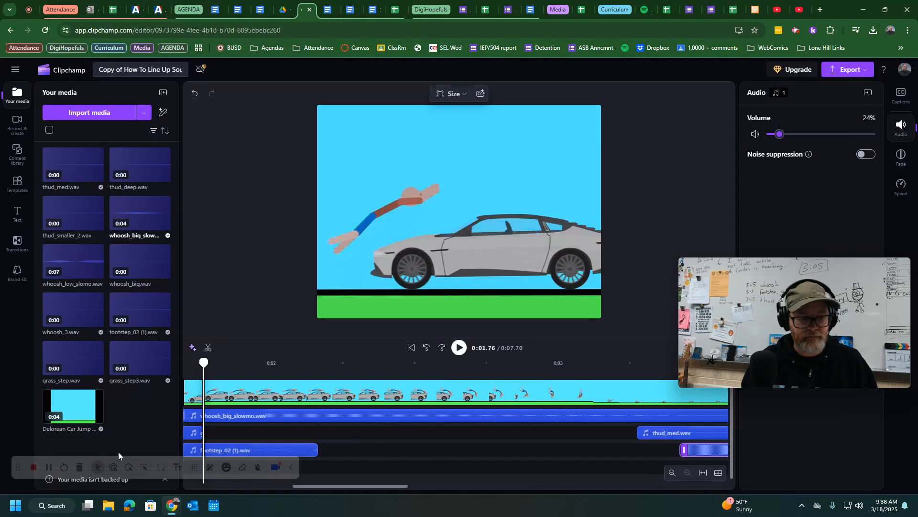